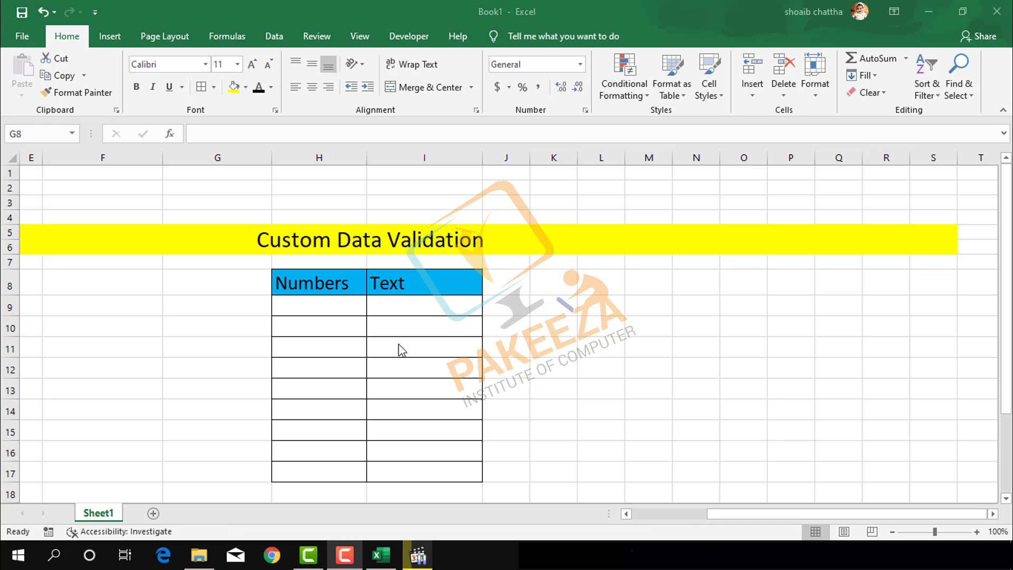
Step: Select the Numbers cells H9:H17
left_click(310, 304)
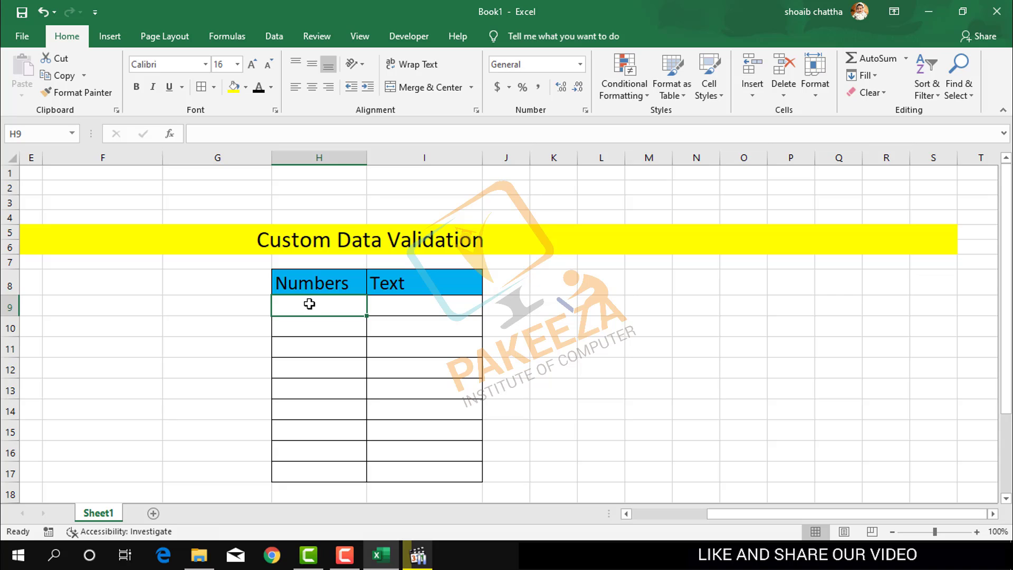
key("shift+Down")
key("shift+Down")
key("shift+Down")
key("shift+Down")
key("shift+Down")
key("shift+Down")
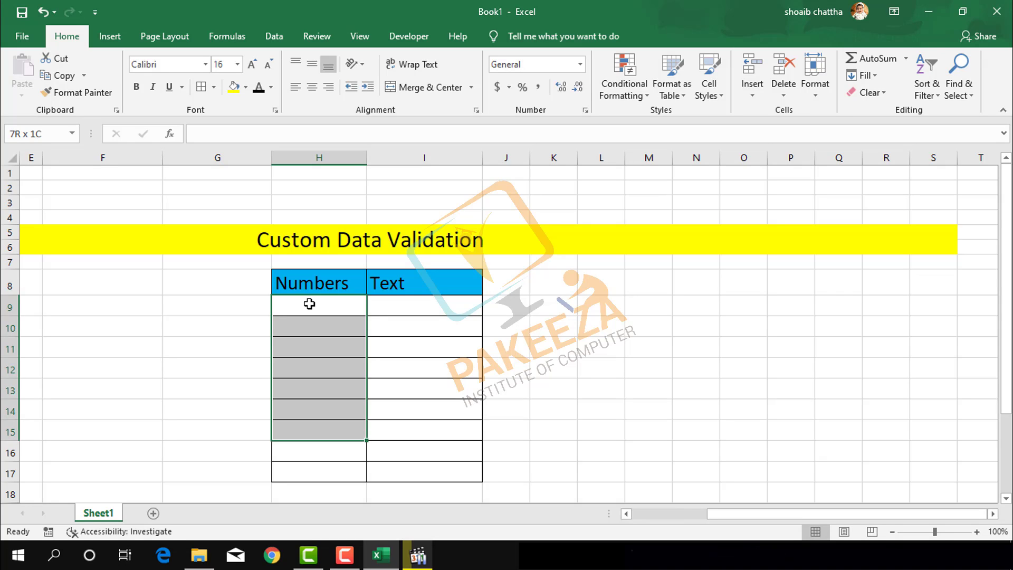
key("shift+Down")
key("shift+Down")
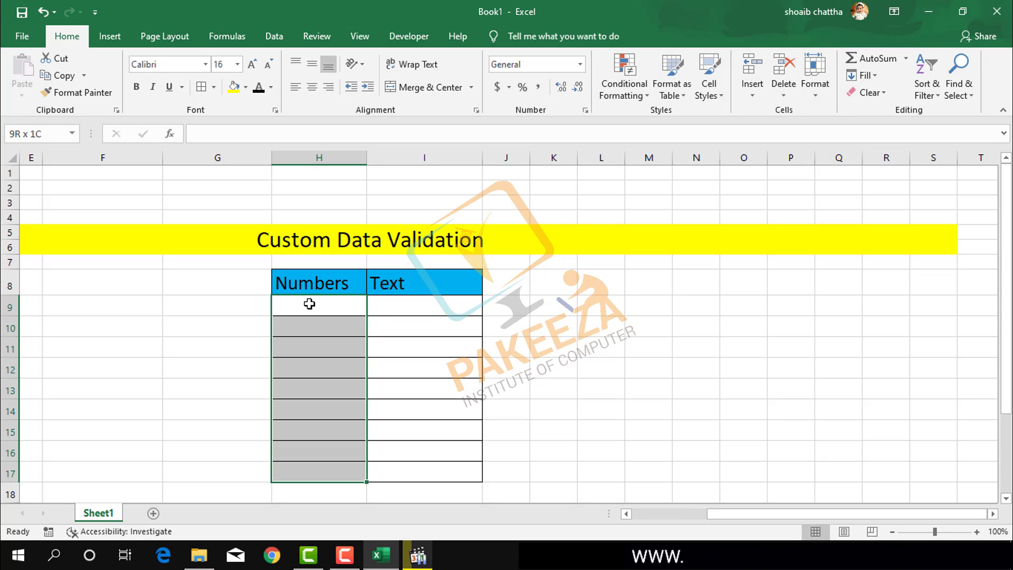
Step: Open Data Validation for the selection, move the dialog aside, and expand the Allow list
left_click(272, 34)
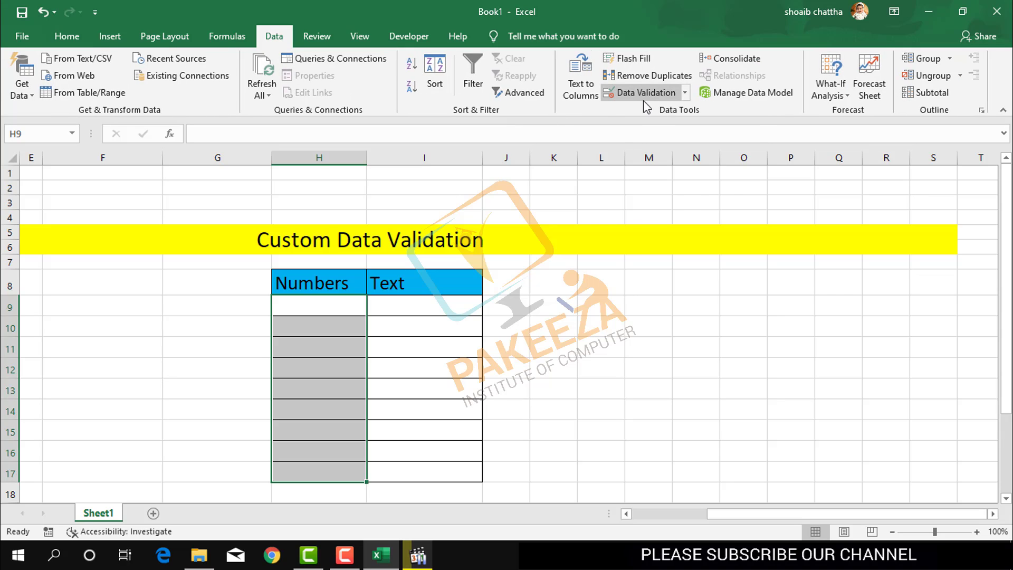
left_click(672, 98)
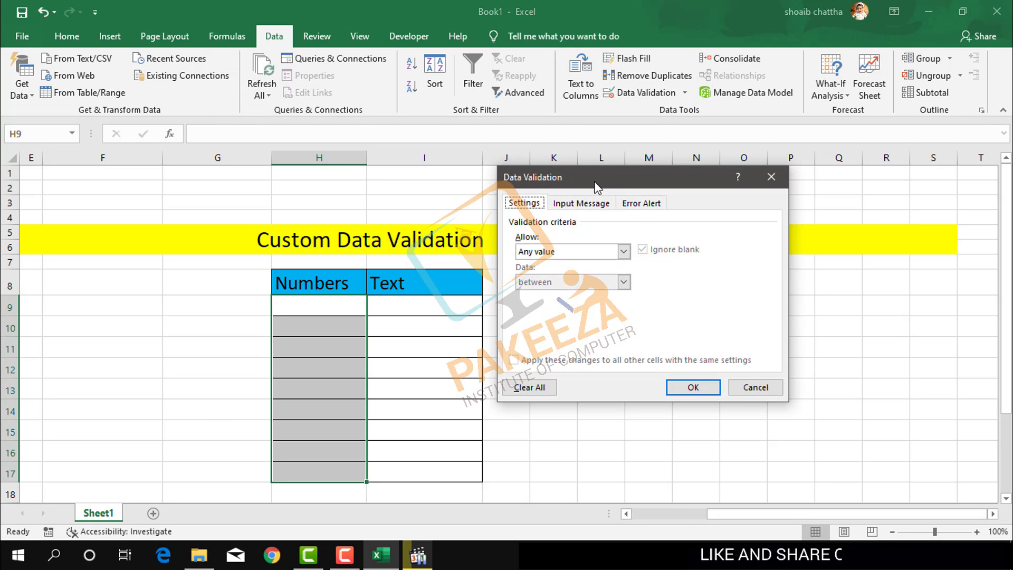
left_click_drag(595, 176, 681, 176)
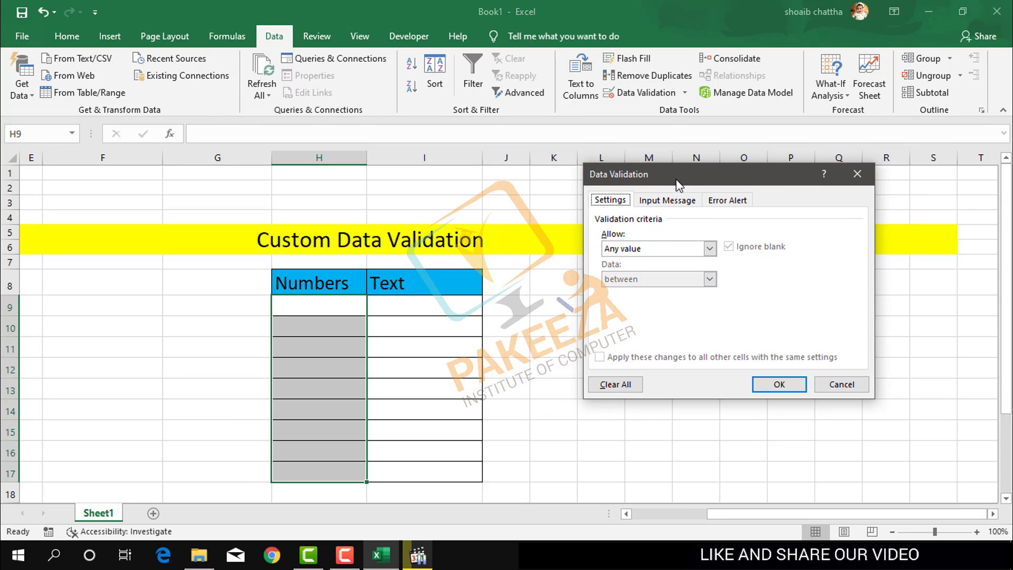
left_click(647, 250)
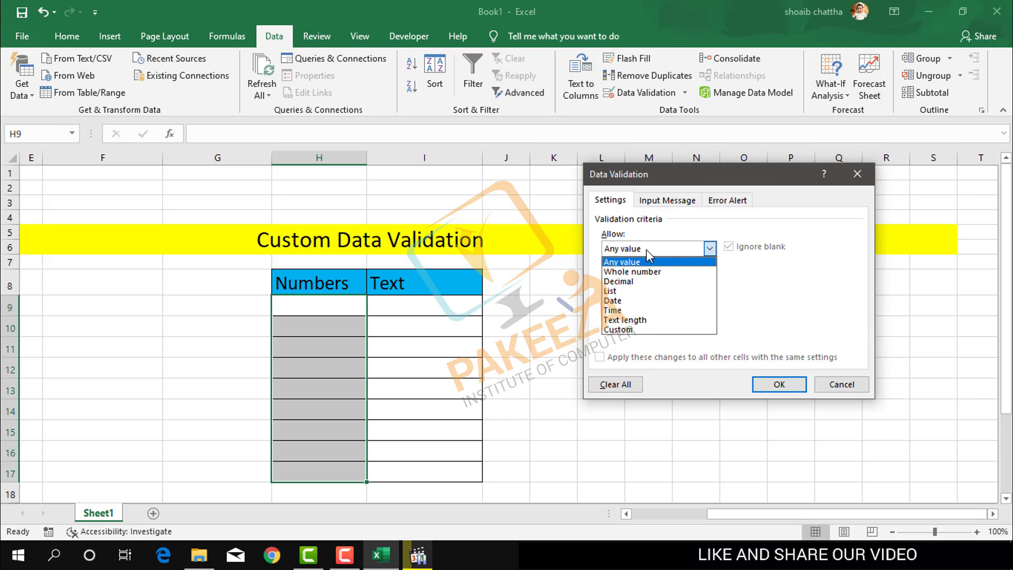
Step: Choose Custom as the allowed entry type and put the cursor in the empty Formula box
left_click(625, 332)
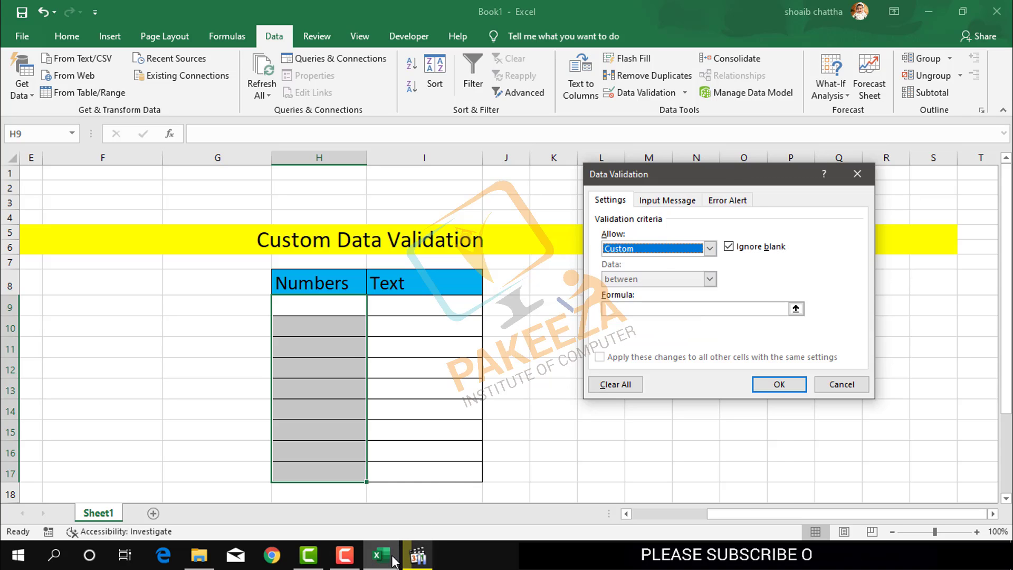
left_click(346, 556)
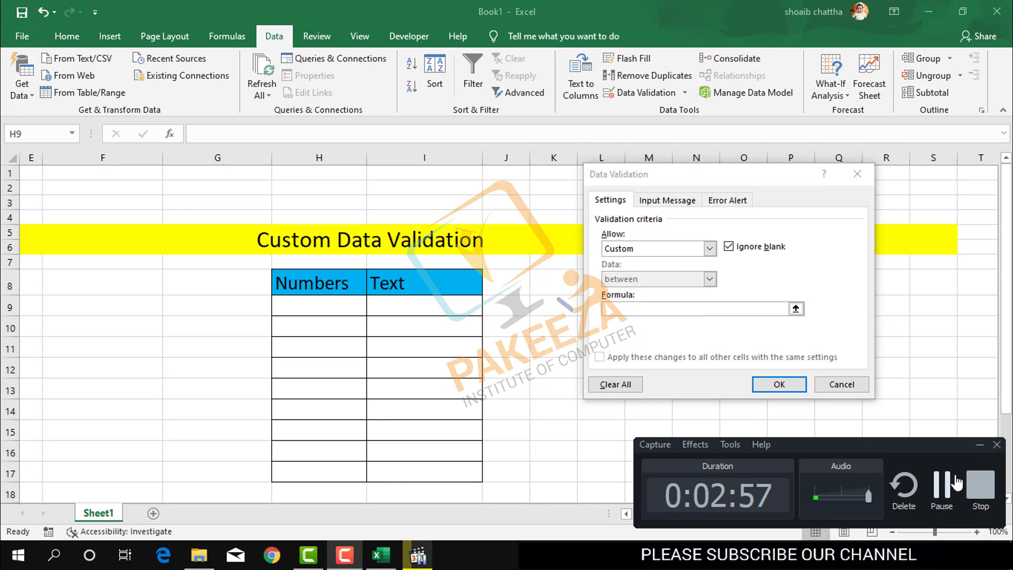
left_click(947, 489)
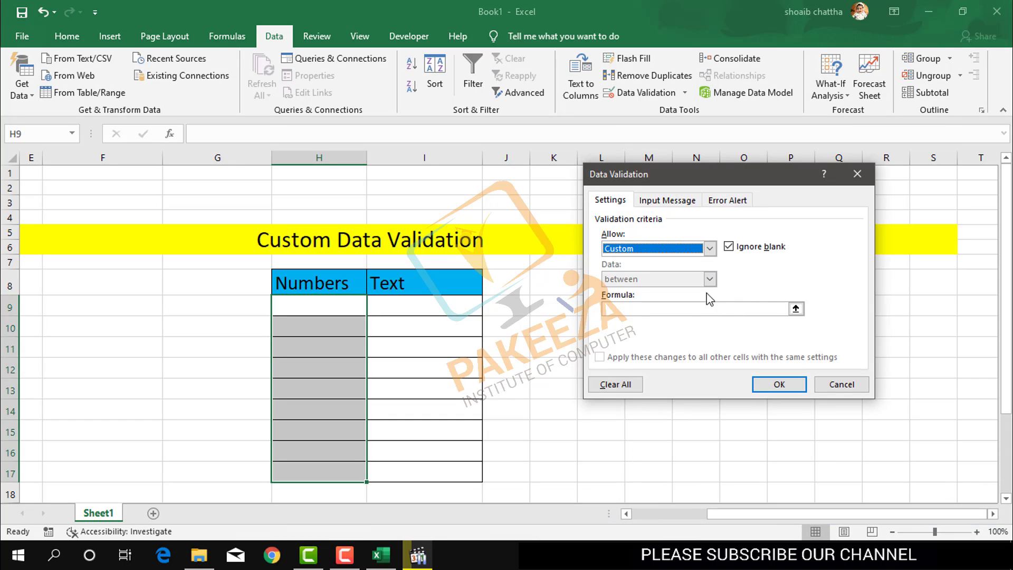
left_click(657, 311)
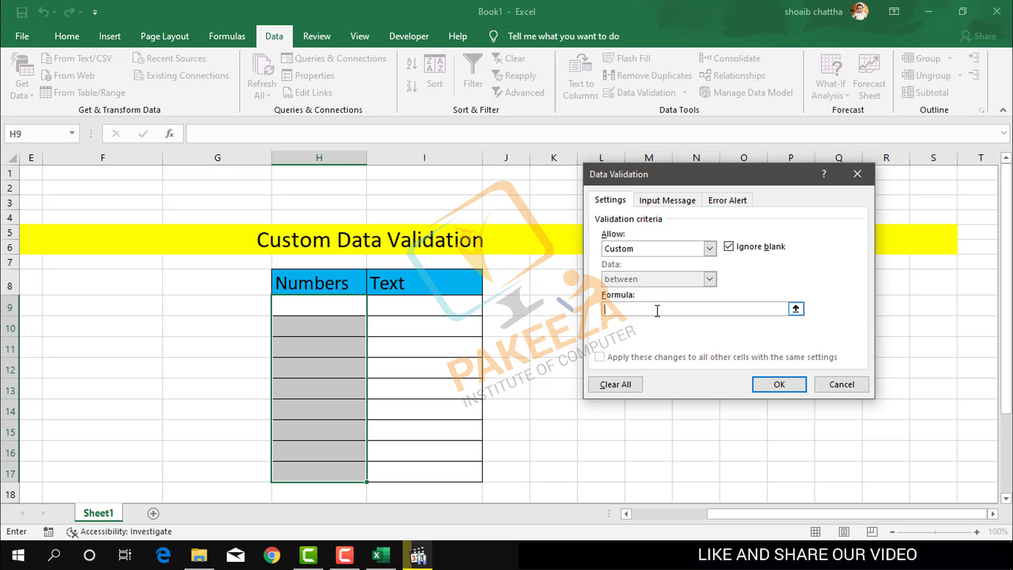
Step: Enter the validation formula =countif($H$9:$H$17,H9 with the absolute H9:H17 range
type("=")
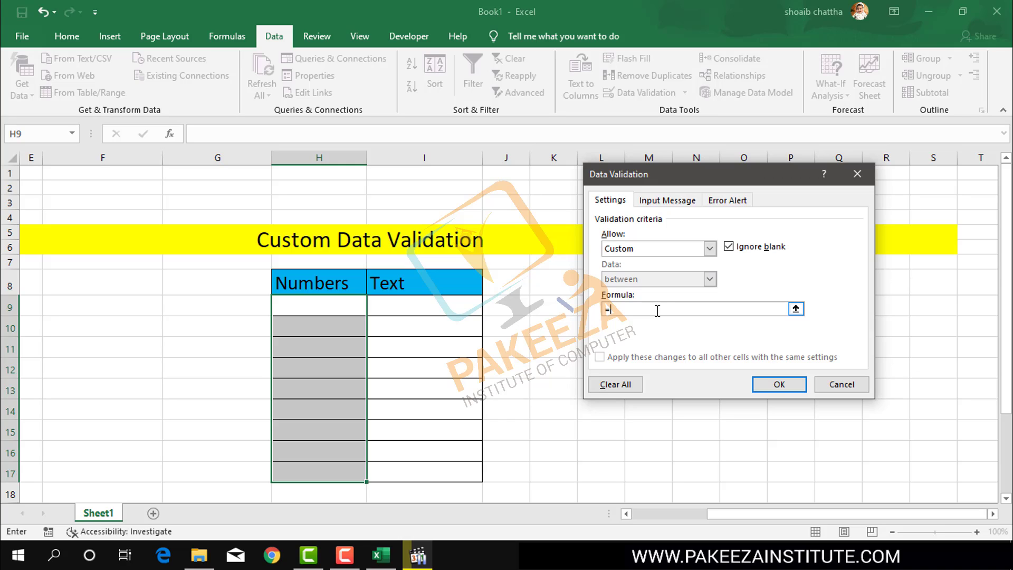
type("countif(")
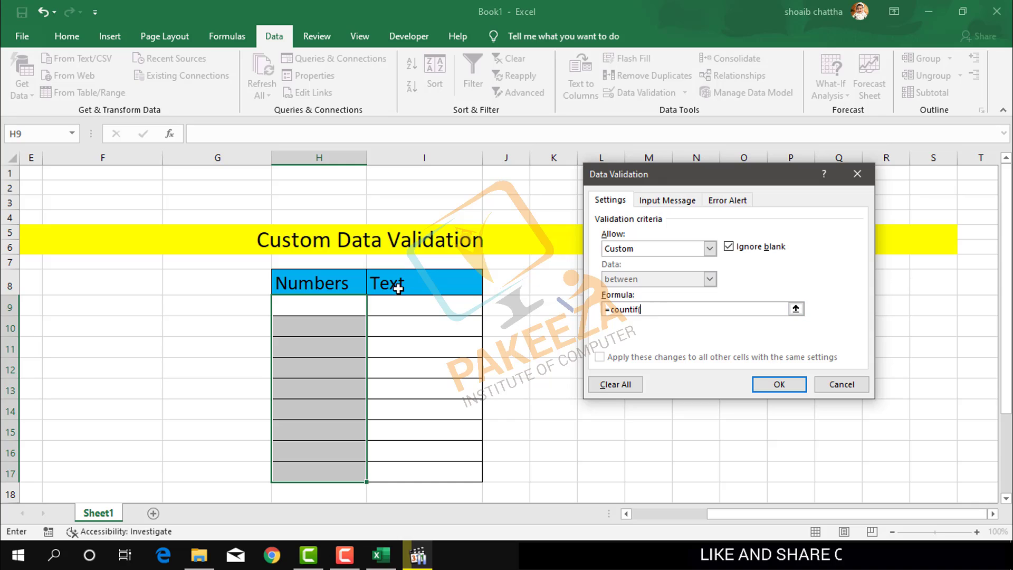
left_click(305, 309)
key("shift+Down")
key("shift+Down")
key("shift+Down")
key("shift+Down")
key("shift+Down")
key("shift+Down")
key("shift+Down")
key("shift+Down")
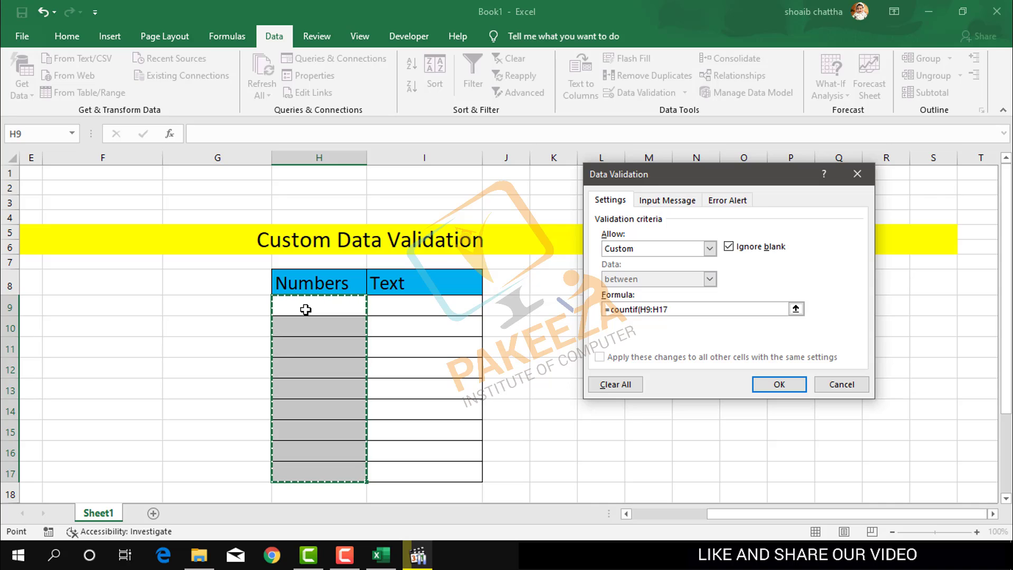
key("F4")
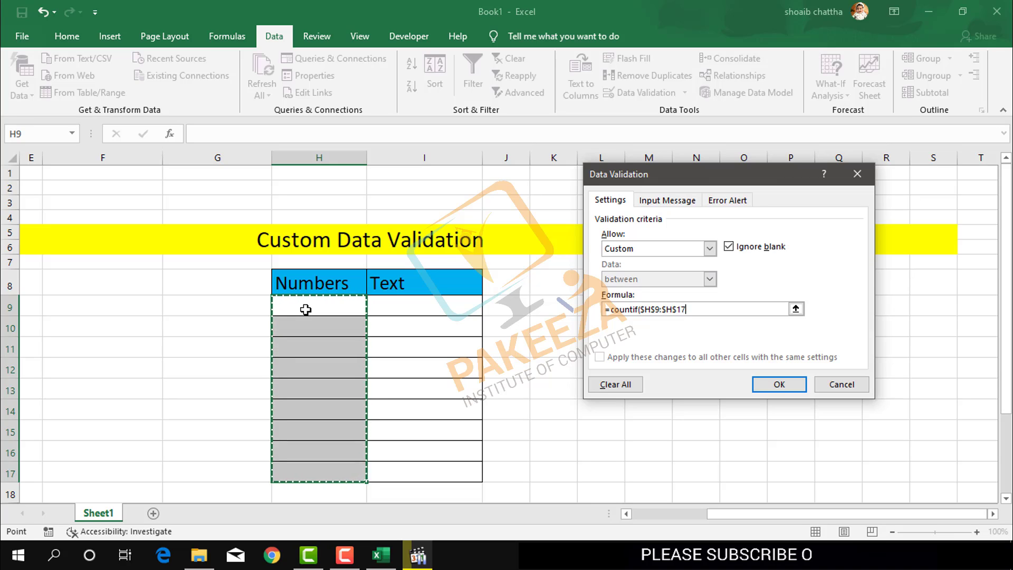
type(",H9")
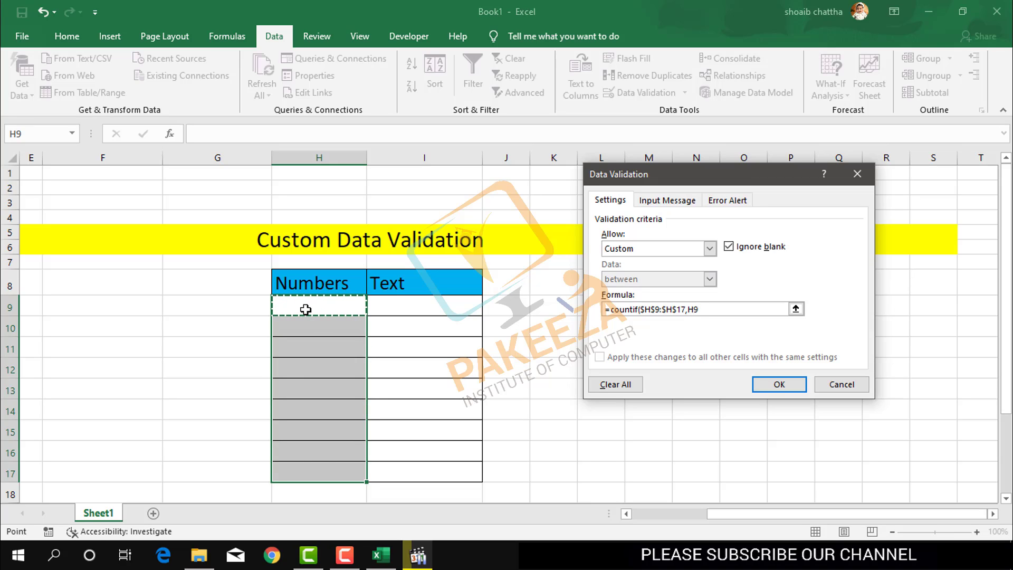
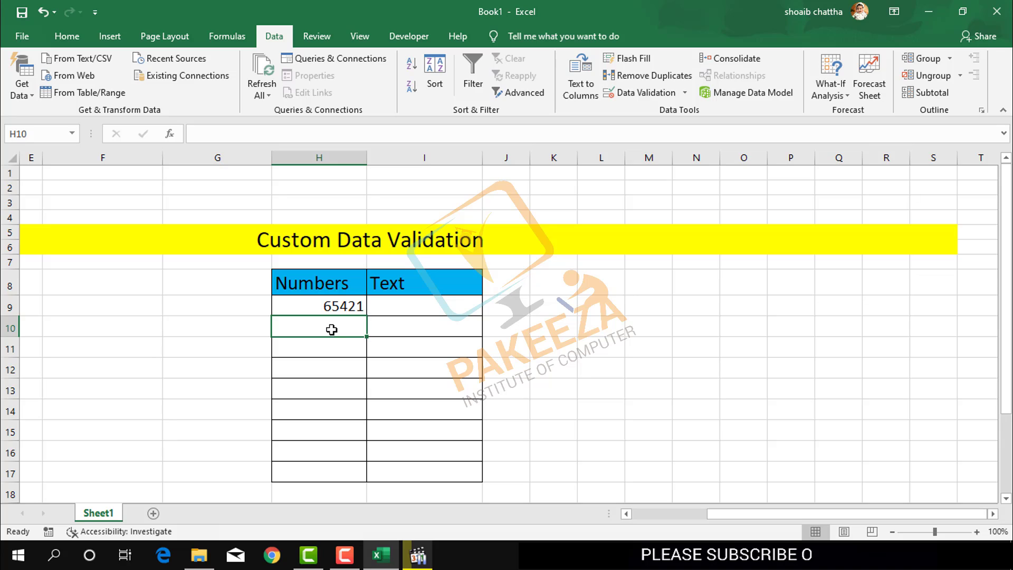
Step: Enter 3215 in H10 and a test value 65421 in H18 below the table
type("3215")
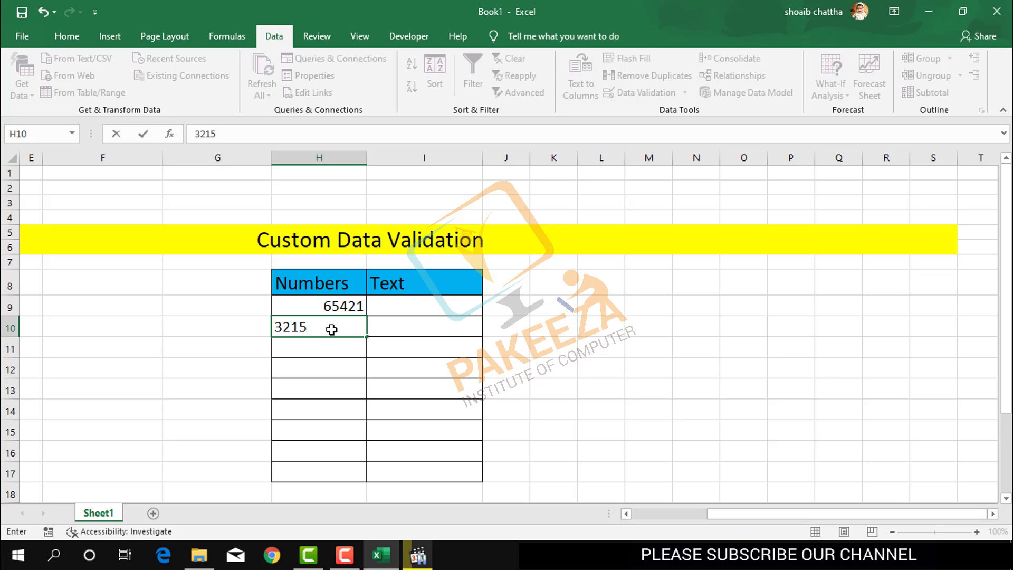
key("Return")
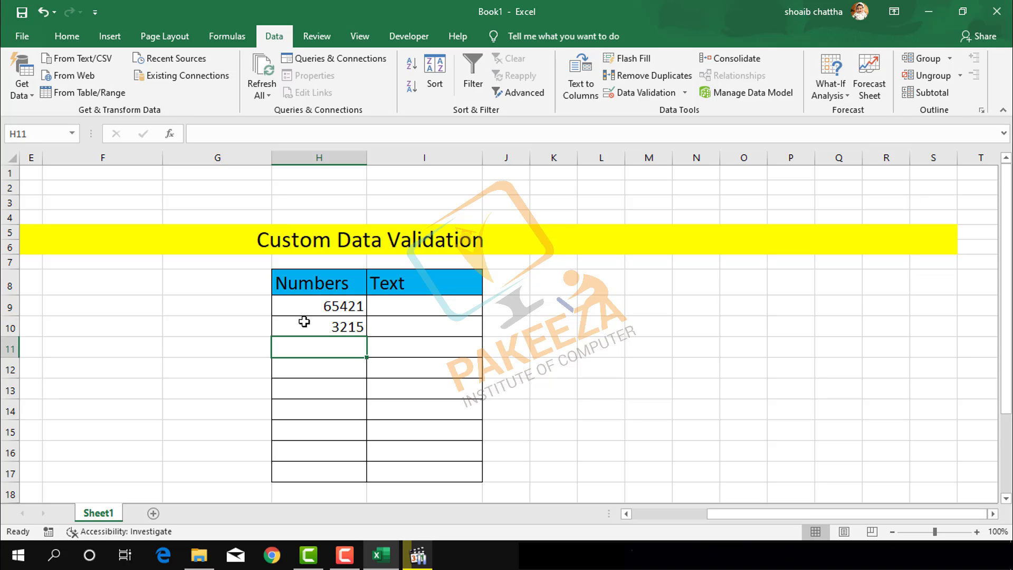
left_click(304, 496)
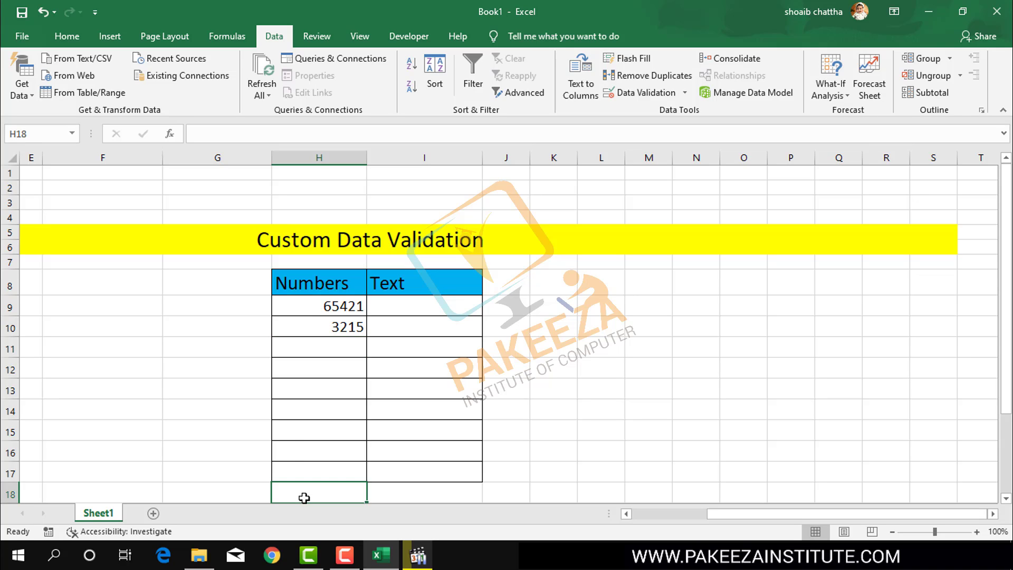
type("65")
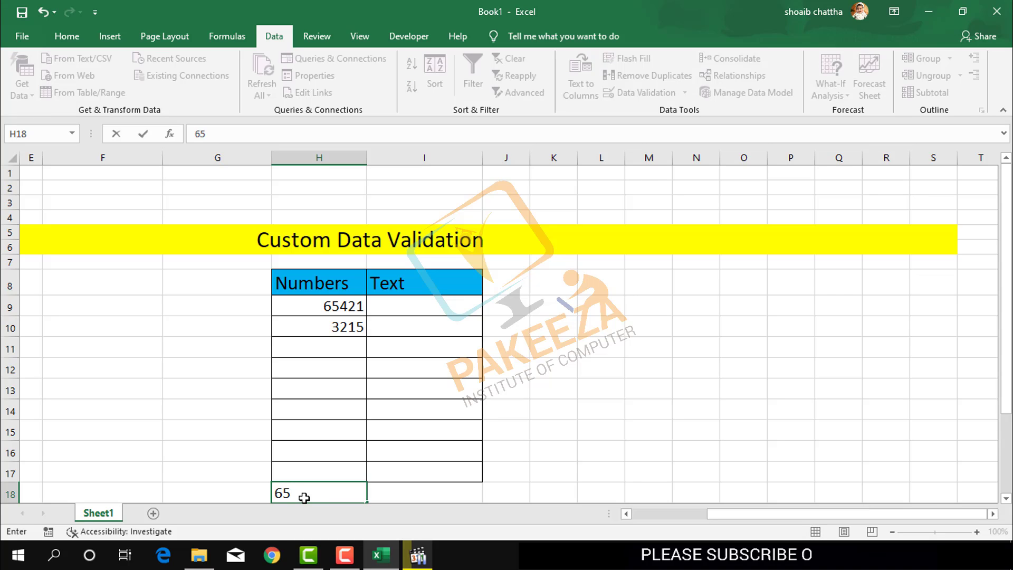
type("421")
key("Return")
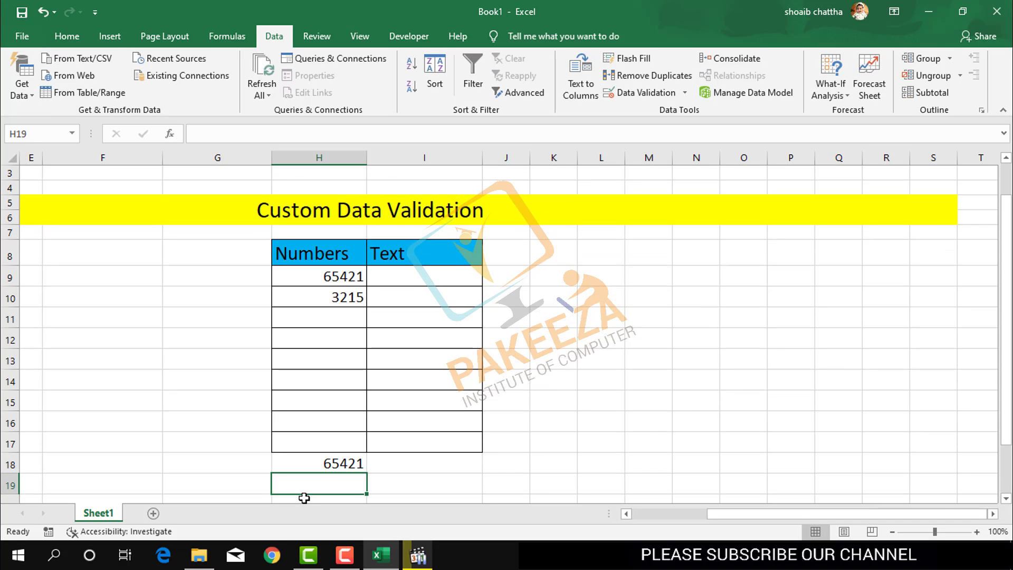
Step: Delete the 65421 test value from H18 and select H11
left_click(330, 465)
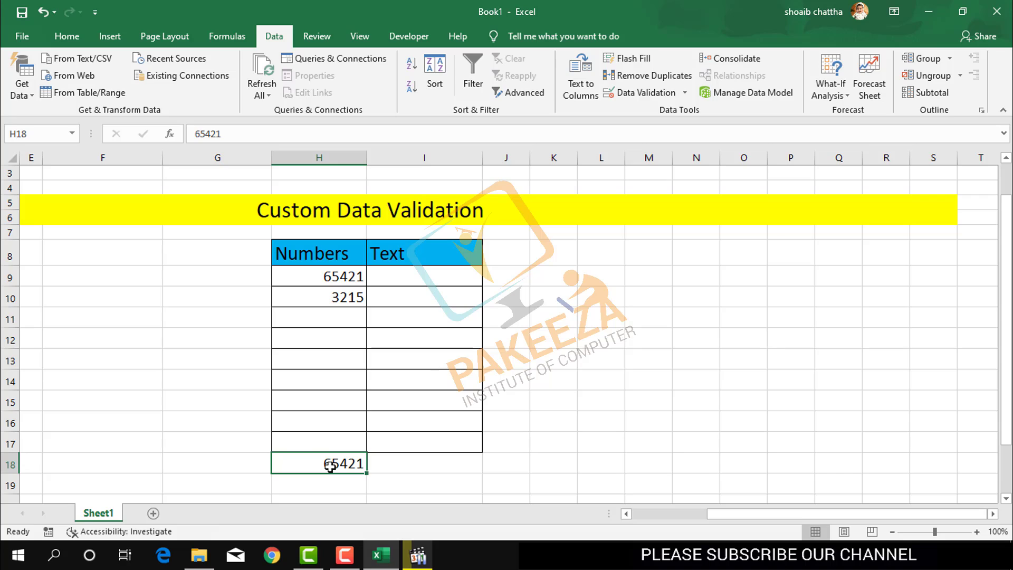
key("Delete")
left_click(503, 381)
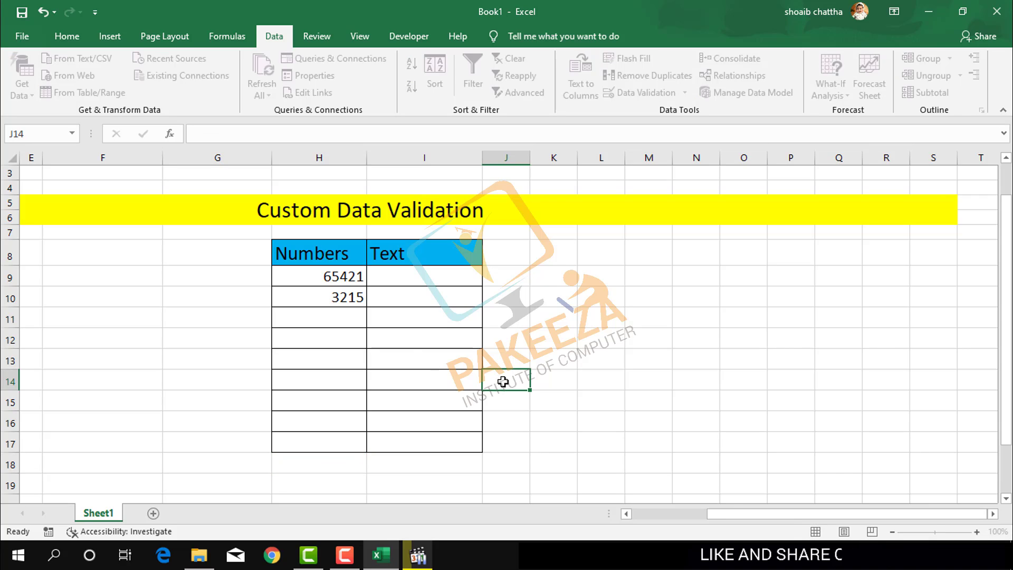
left_click(341, 319)
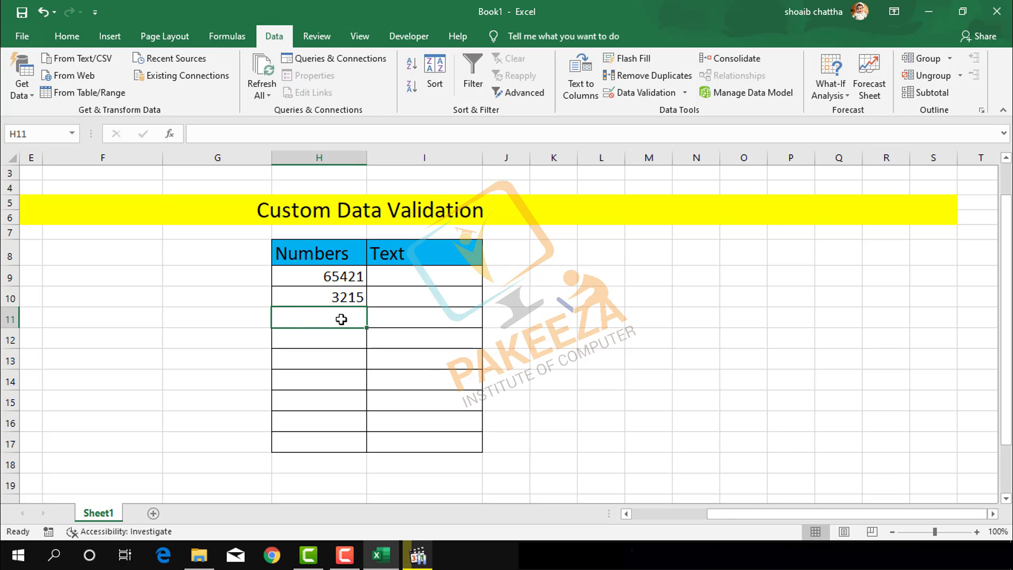
Step: Enter 33215 in H11, then confirm a duplicate 3215 is rejected and cancel it
type("33215")
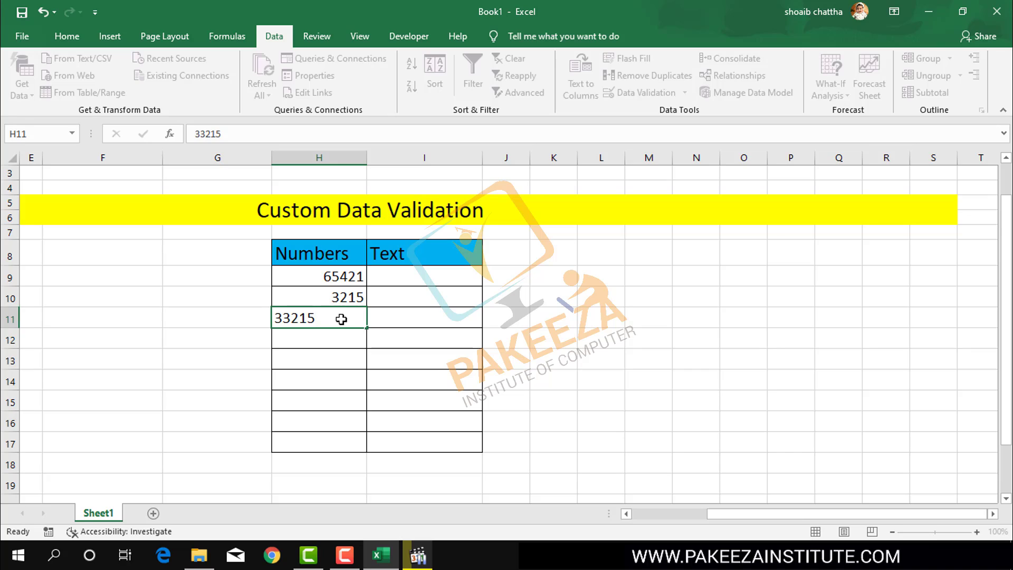
key("Return")
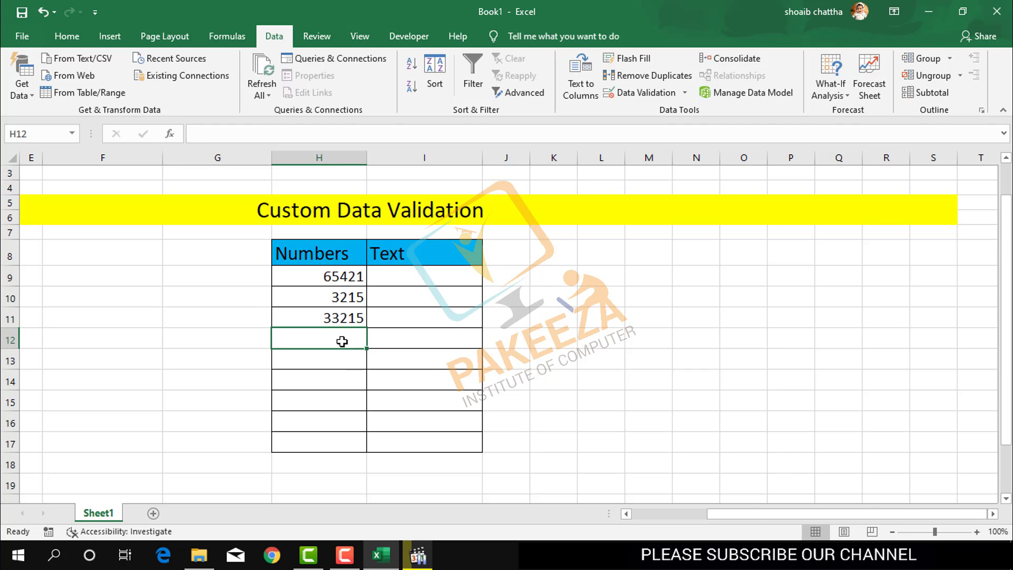
type("32")
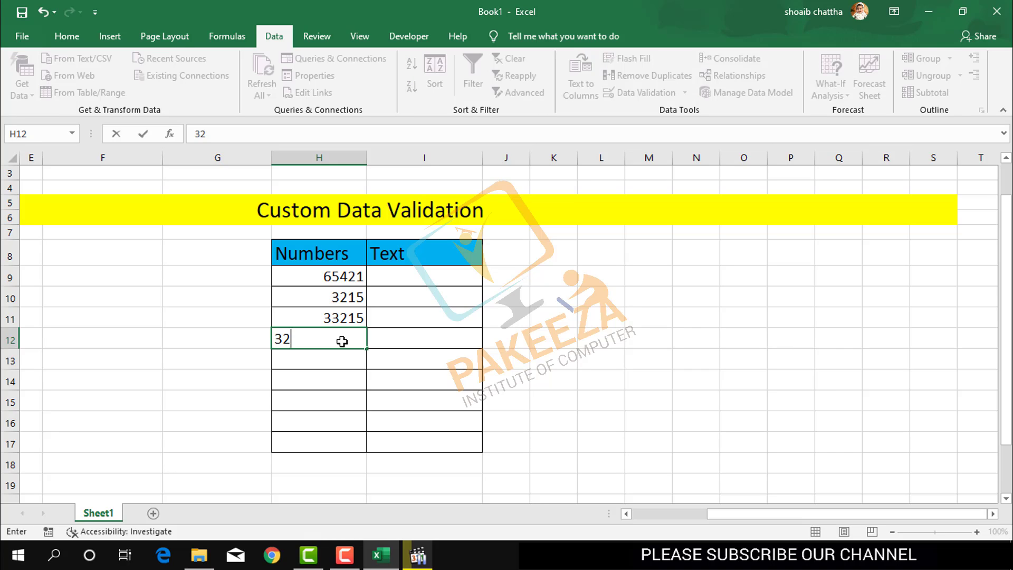
type("15")
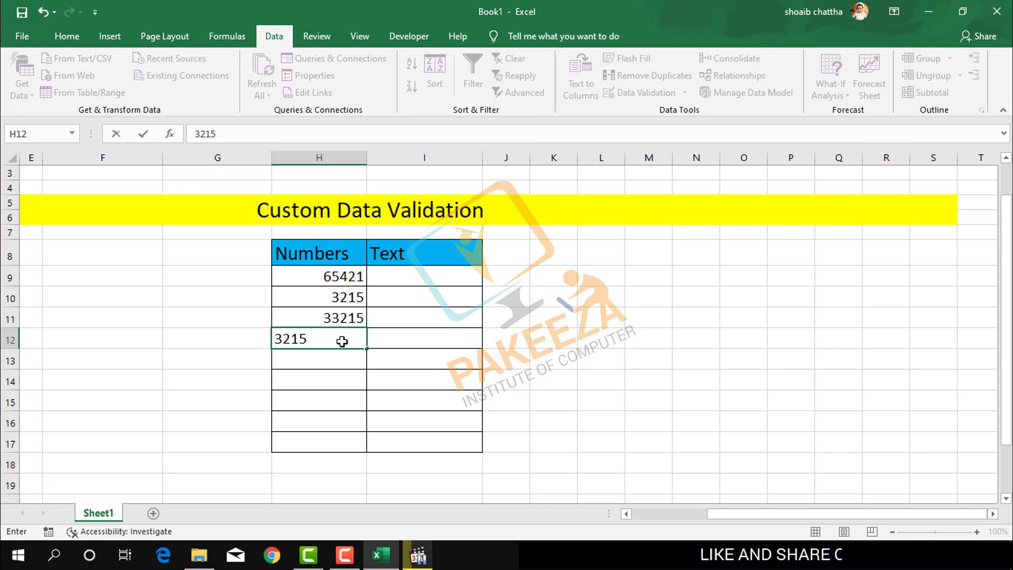
key("Return")
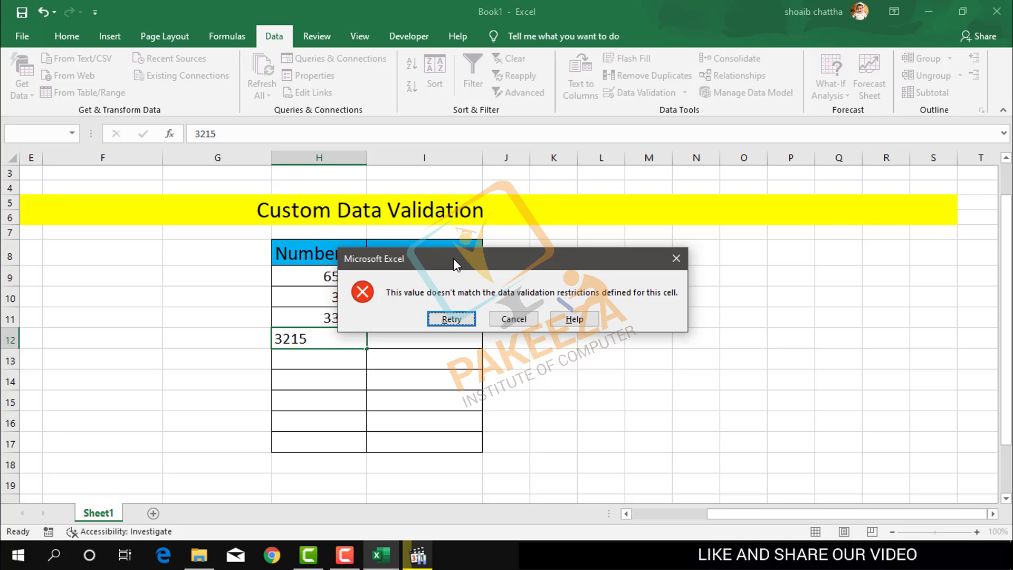
left_click_drag(454, 258, 570, 308)
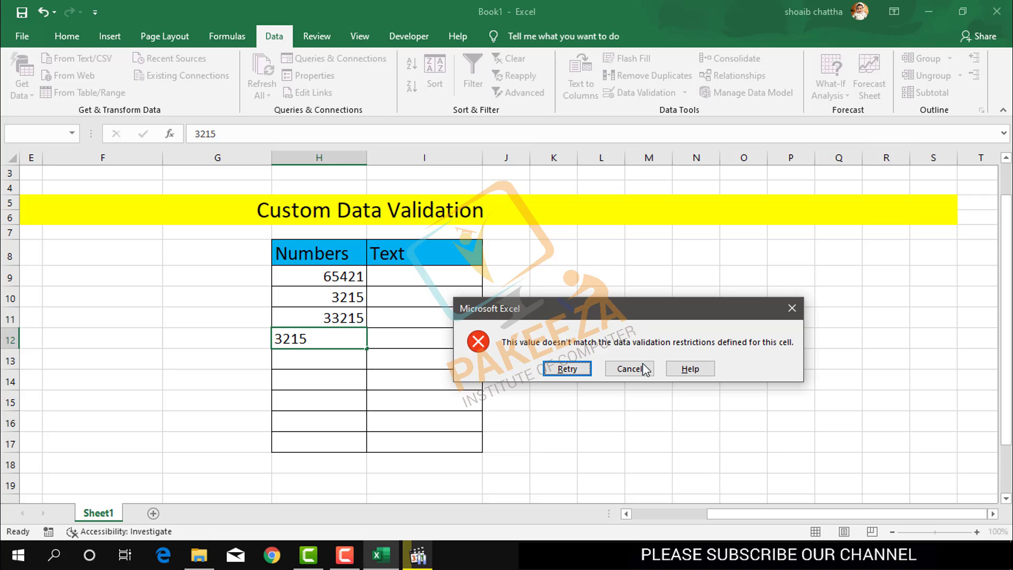
left_click(636, 374)
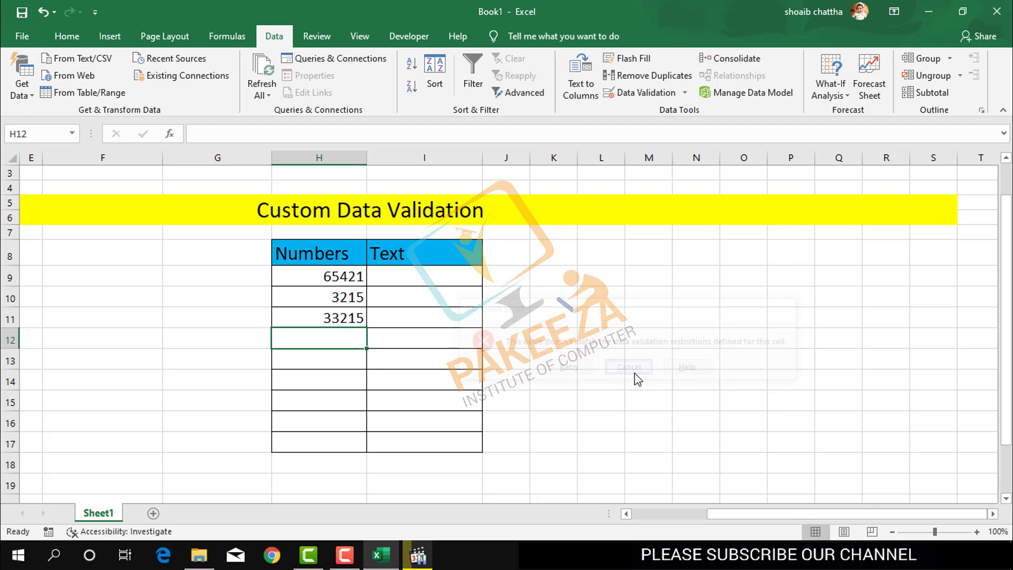
Step: Select H9:H18 and open Data Validation without extending it to other cells
left_click(349, 279)
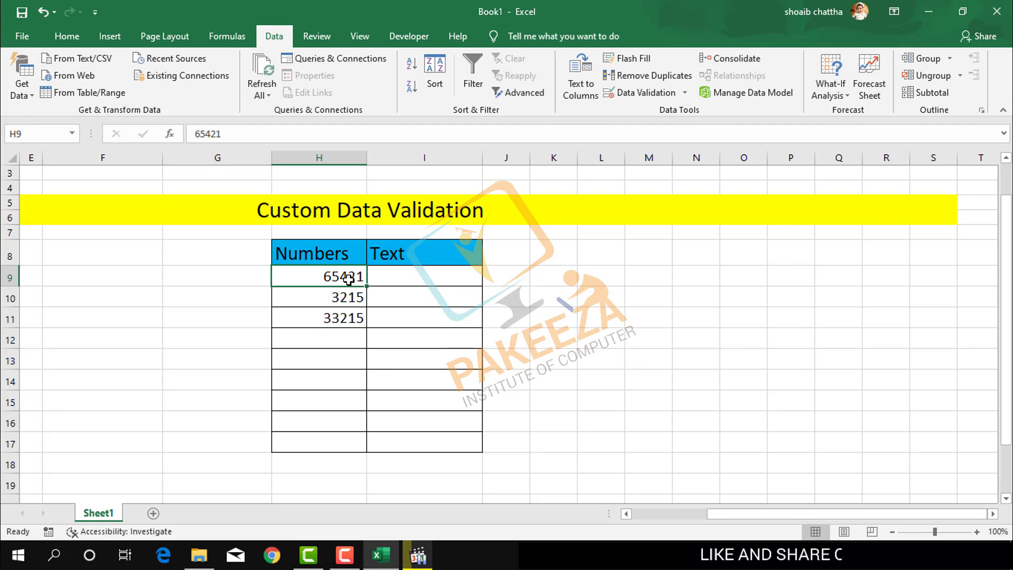
key("shift+Down")
key("shift+Down")
key("shift+Down")
key("shift+Down")
key("shift+Down")
key("shift+Down")
key("shift+Down")
key("shift+Down")
key("shift+Down")
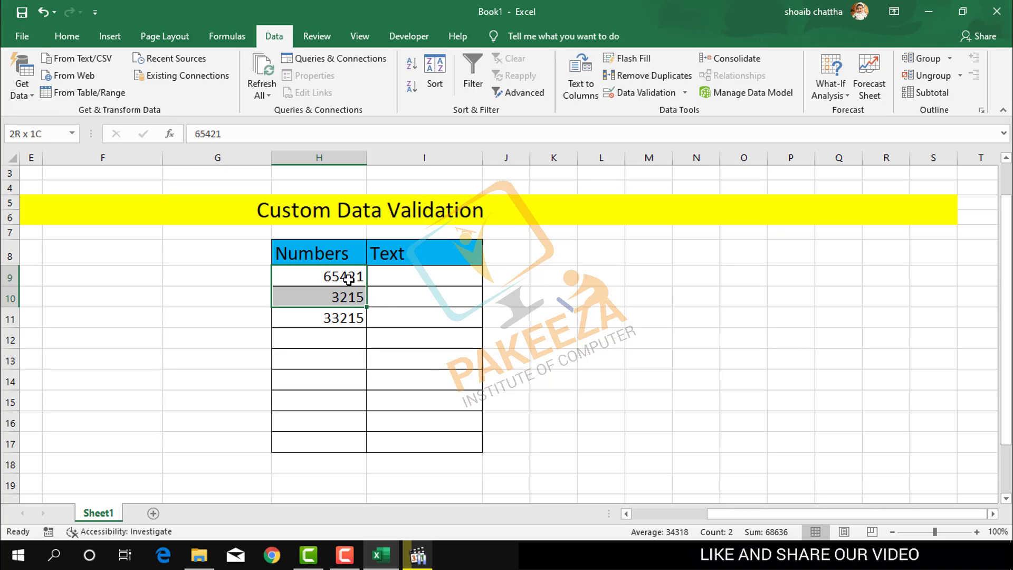
left_click(659, 97)
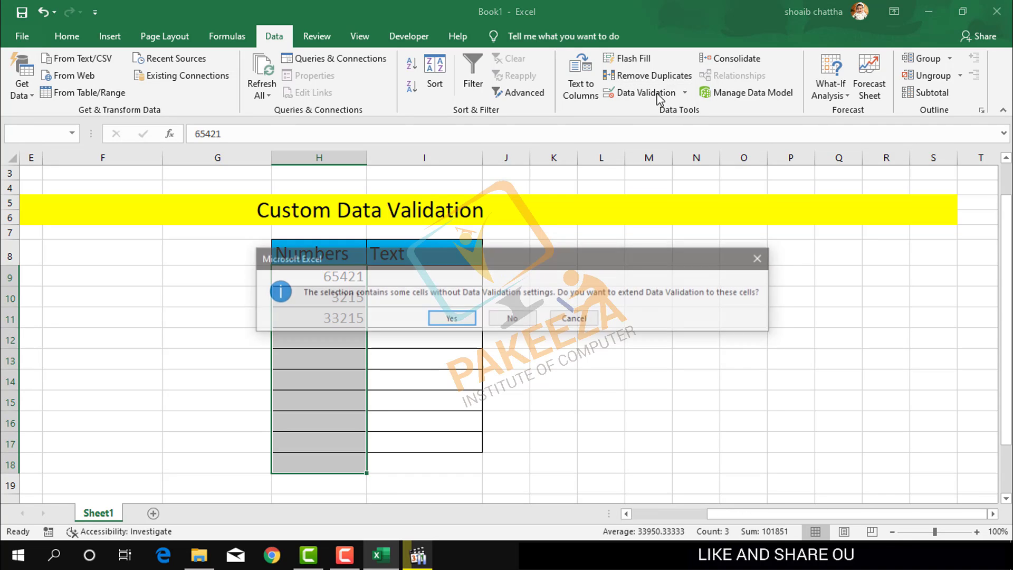
left_click(513, 319)
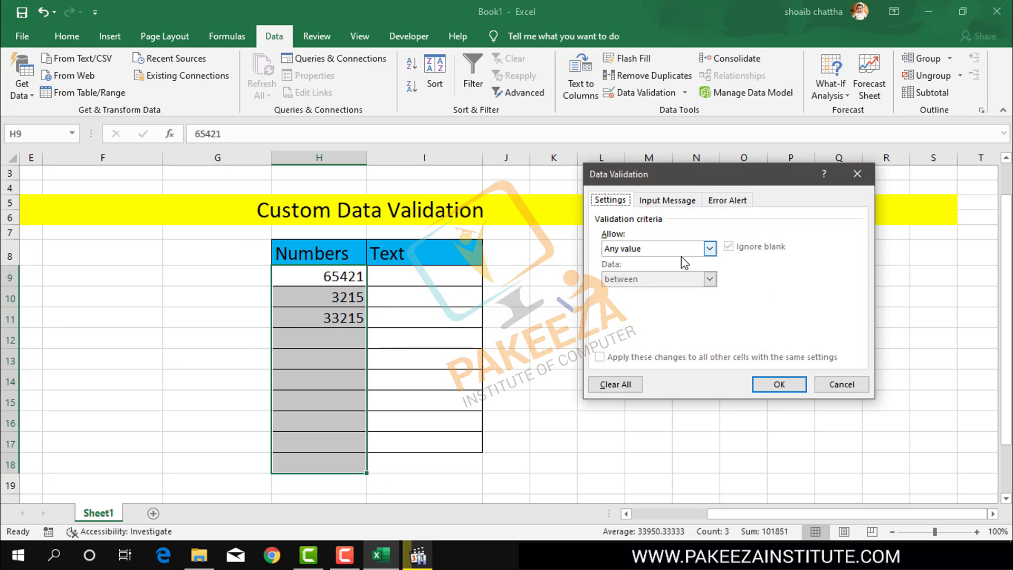
Step: Add a Stop error alert titled 'Invild' with message 'This Value Already Entired'
left_click(730, 200)
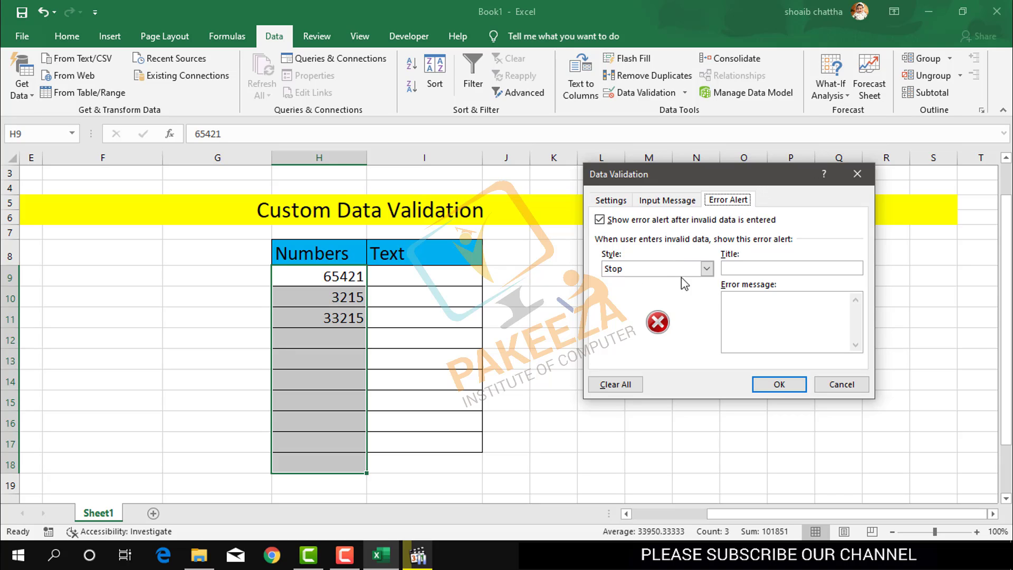
left_click(737, 270)
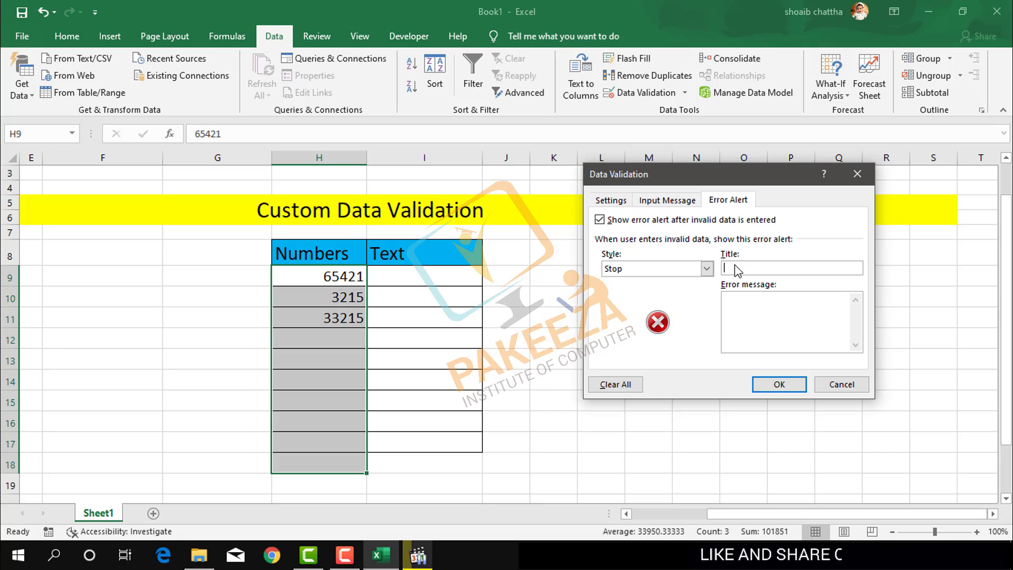
type("Inval")
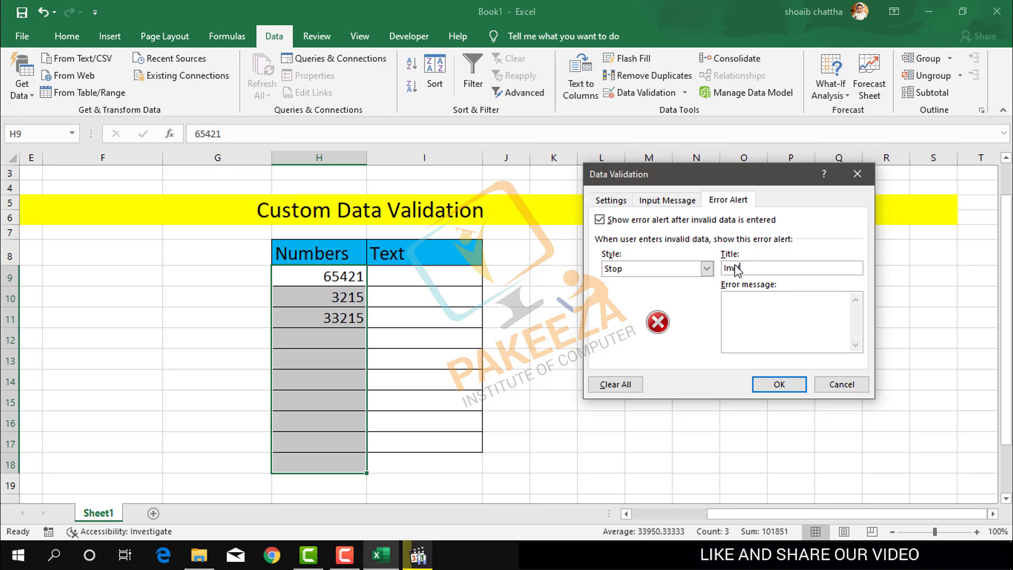
type("id")
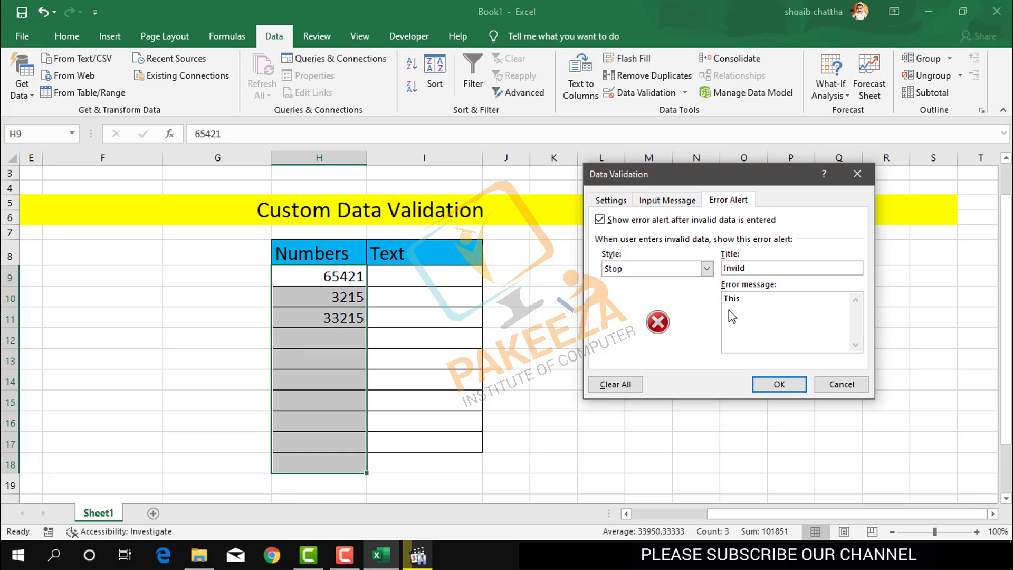
type("Value")
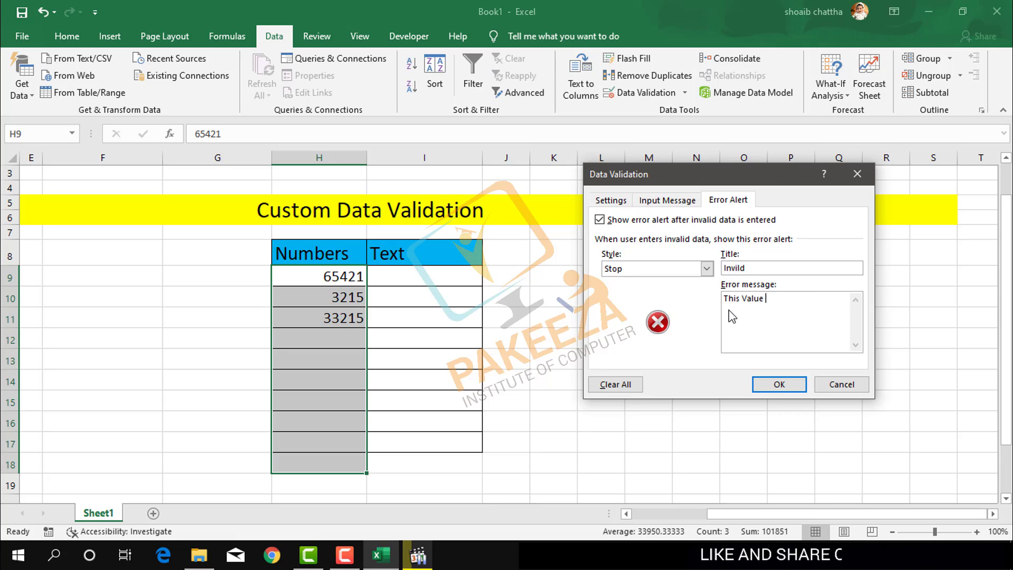
type(" Alrea")
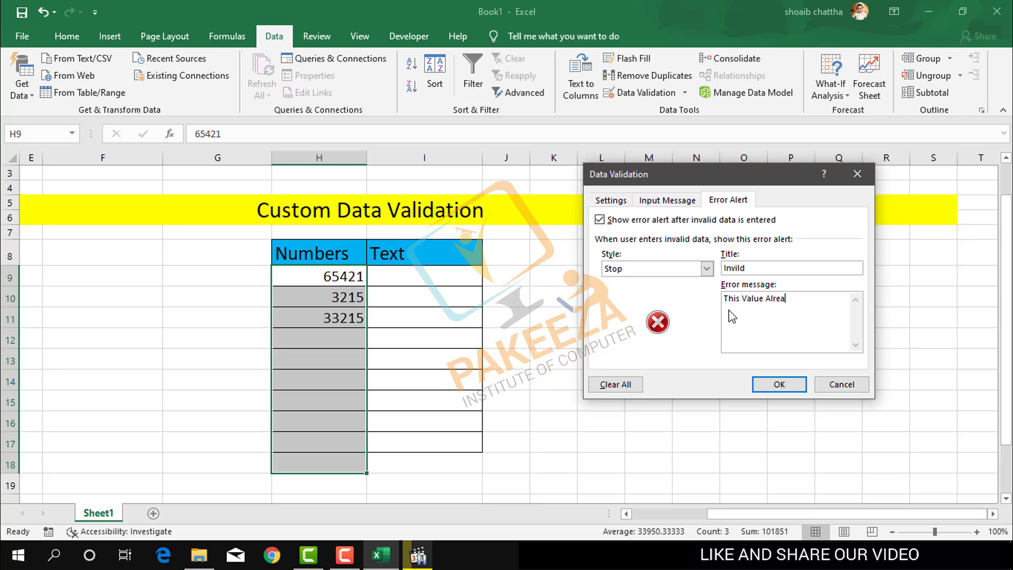
type("dy ")
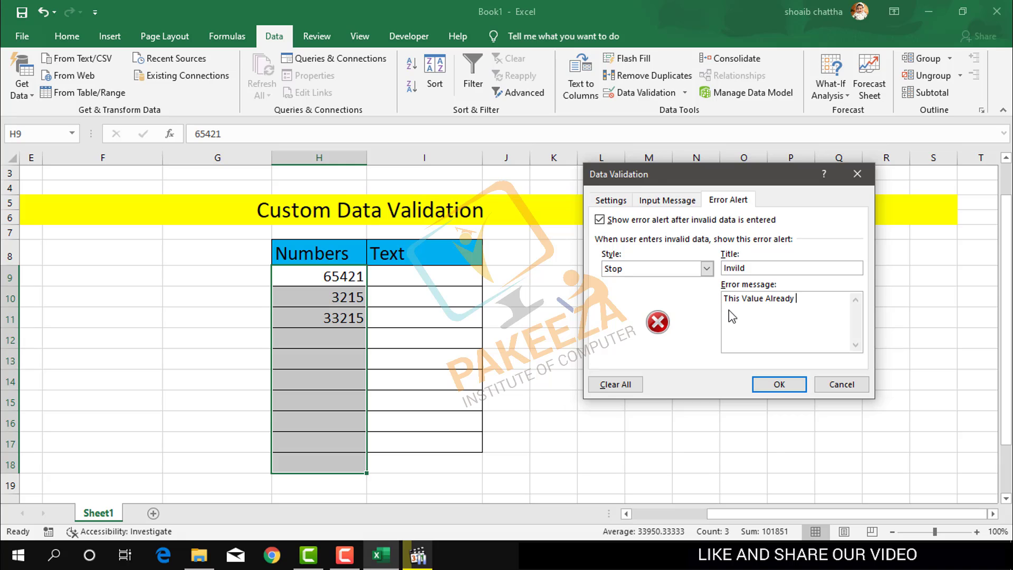
type("Entire")
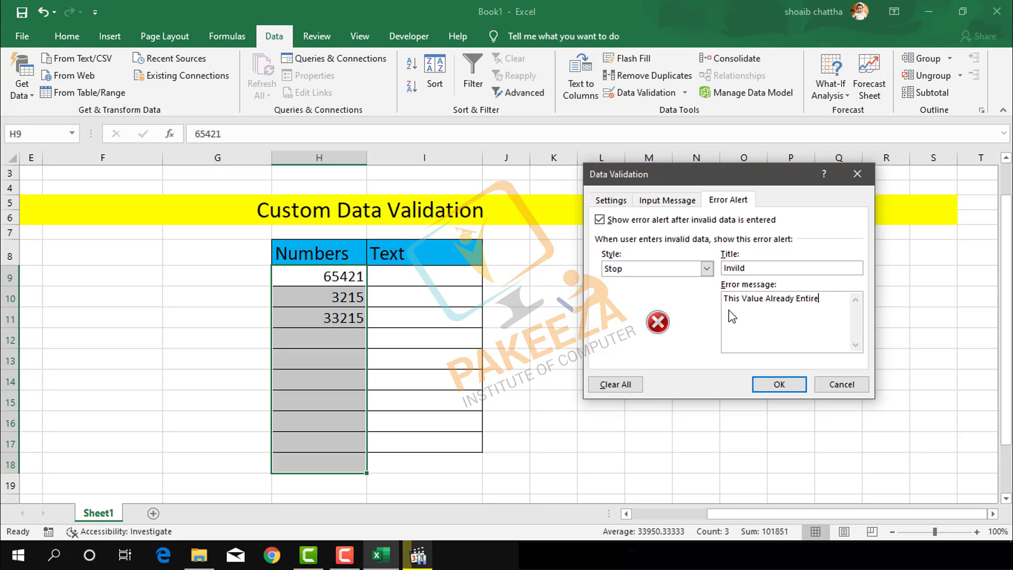
type("d")
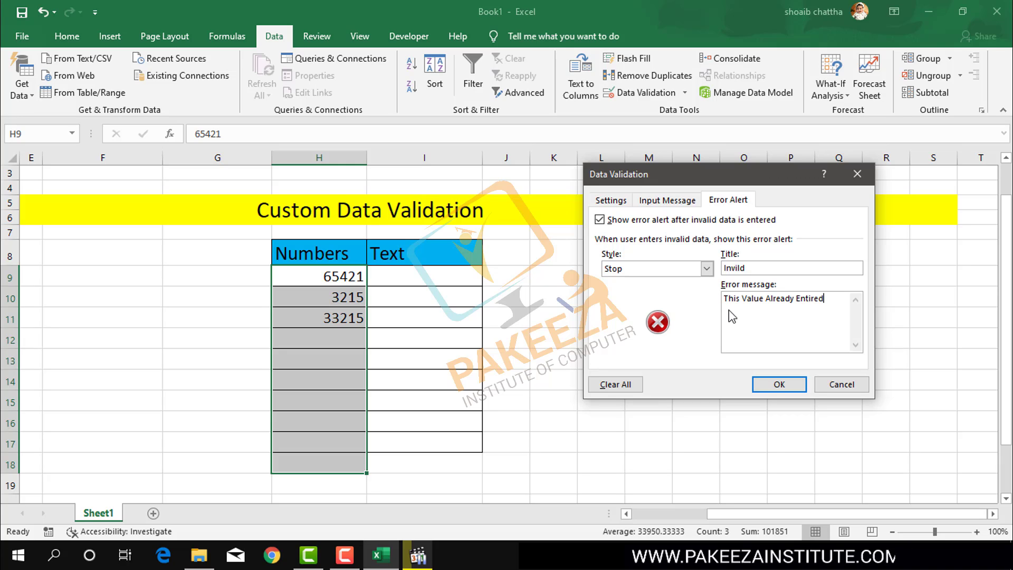
left_click(794, 388)
left_click(579, 359)
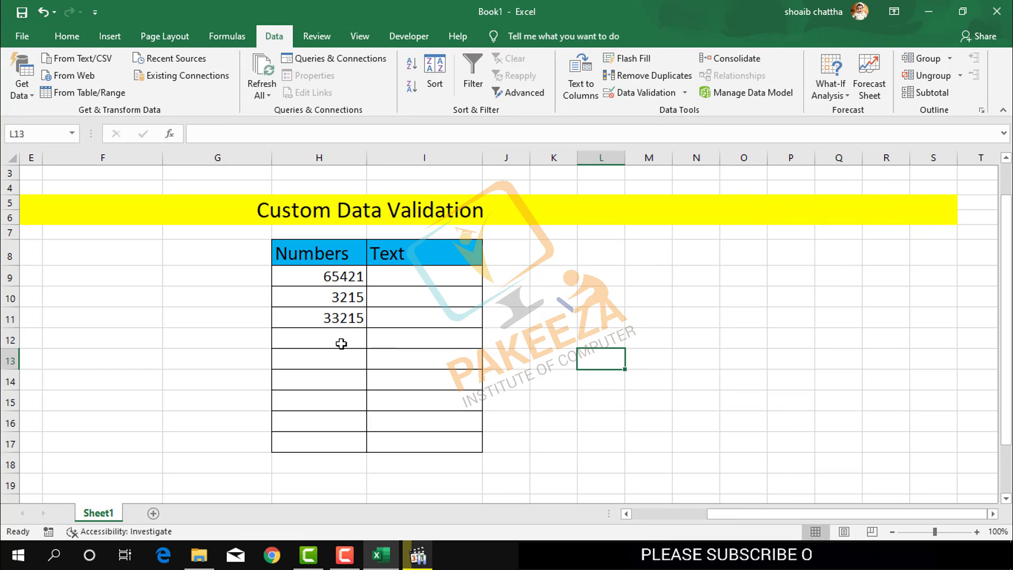
double_click(343, 344)
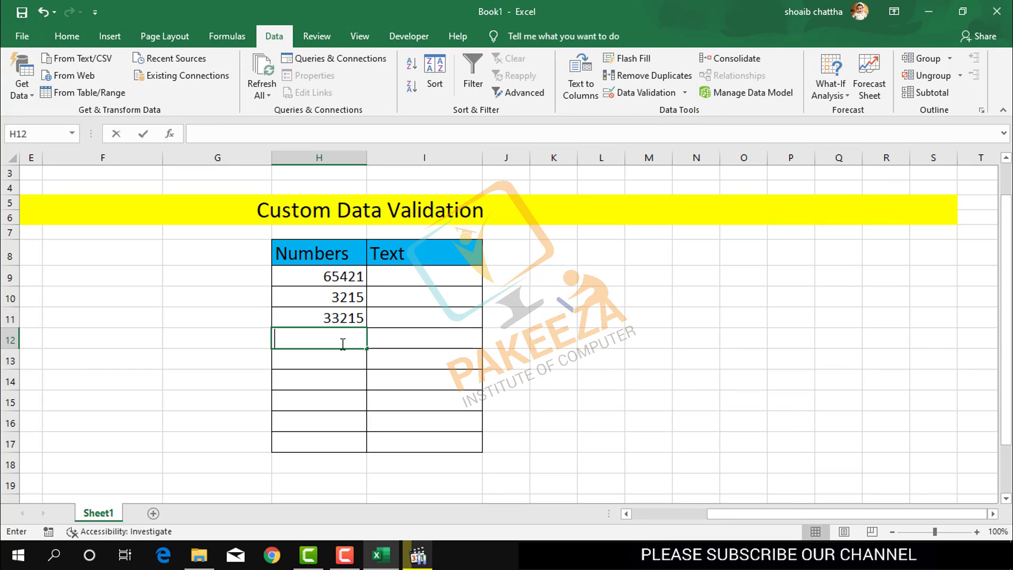
left_click(336, 376)
left_click(342, 334)
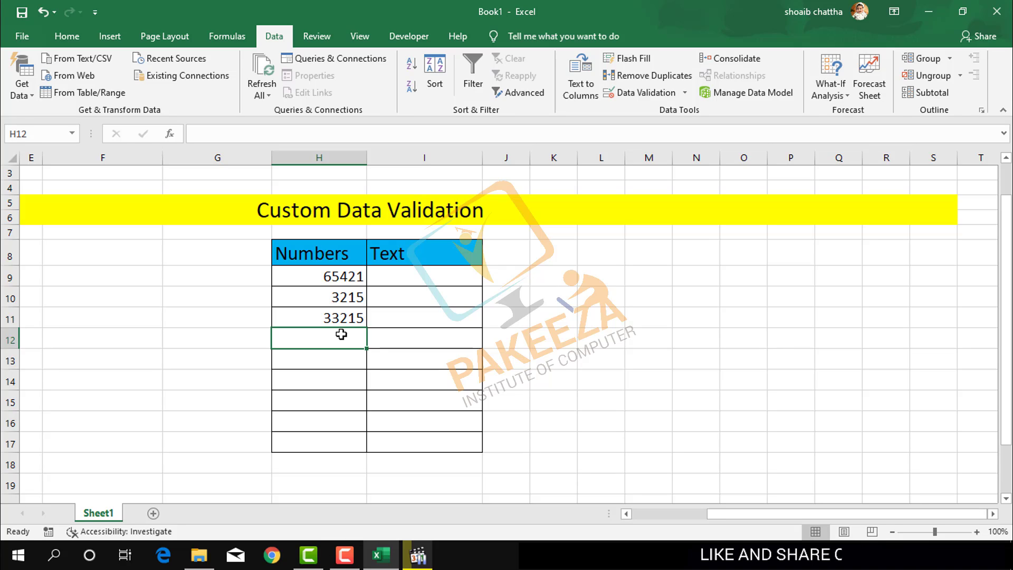
type("65")
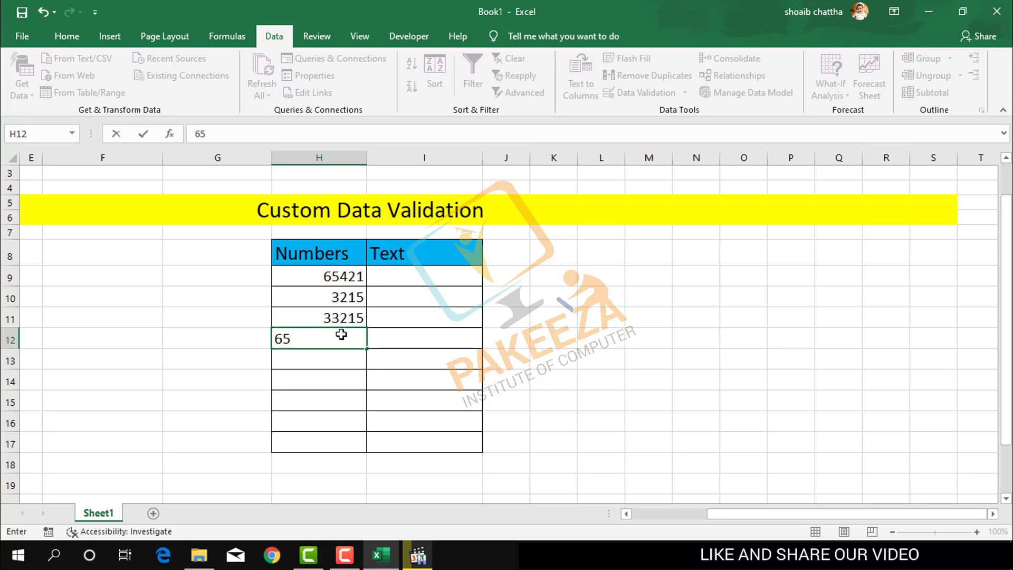
type("421")
key("ctrl+Return")
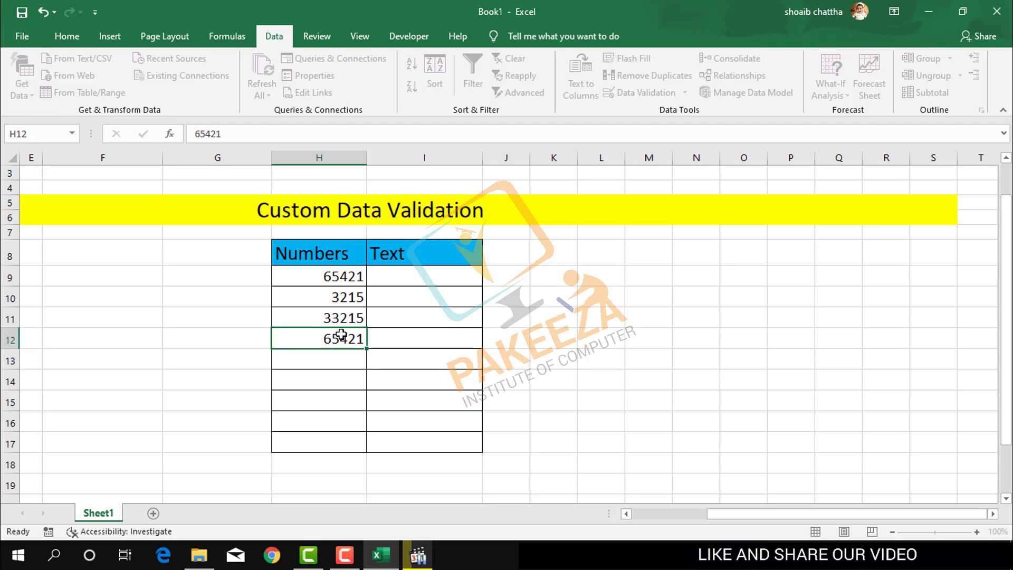
key("Return")
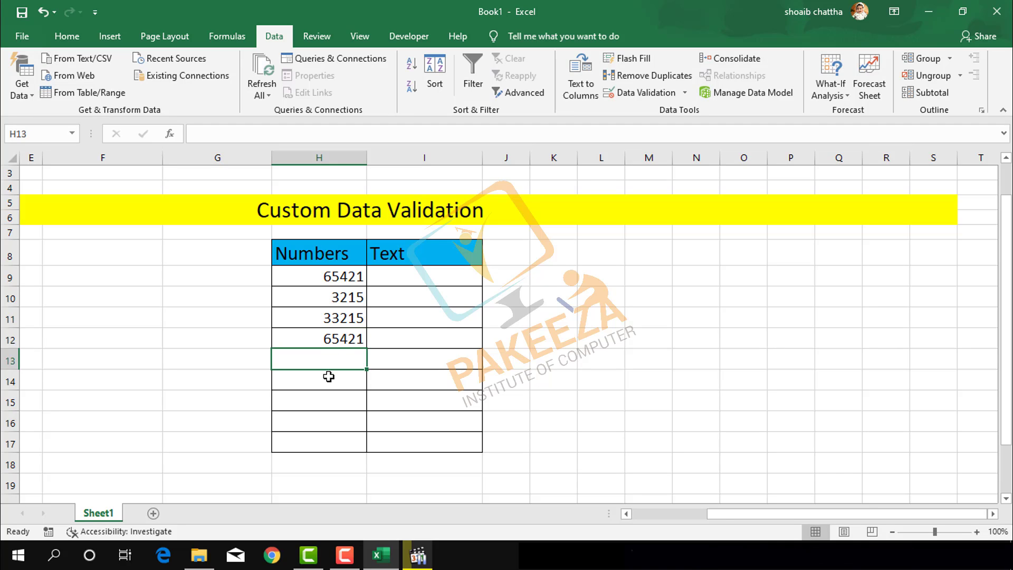
left_click(331, 293)
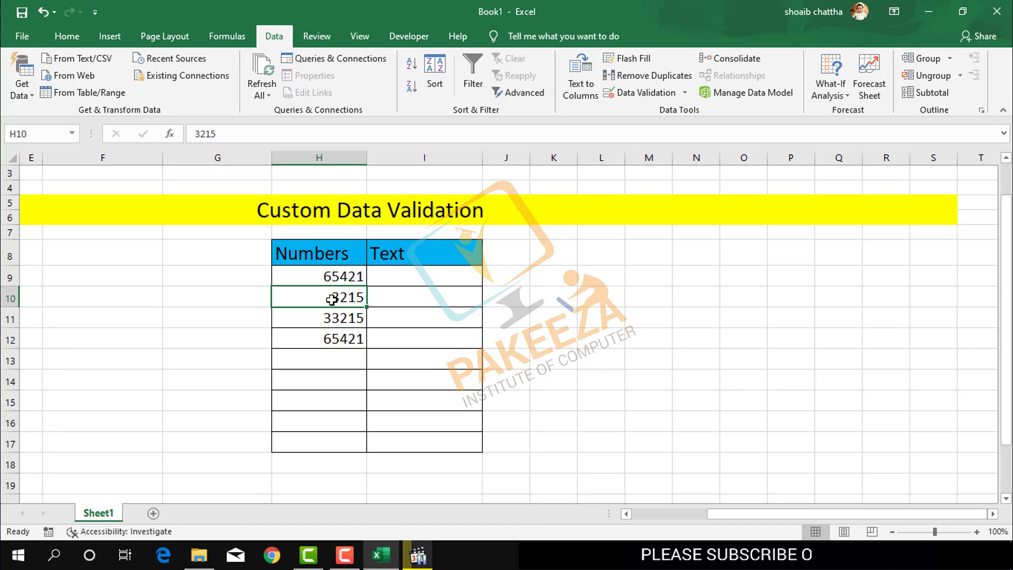
left_click(347, 339)
key("Delete")
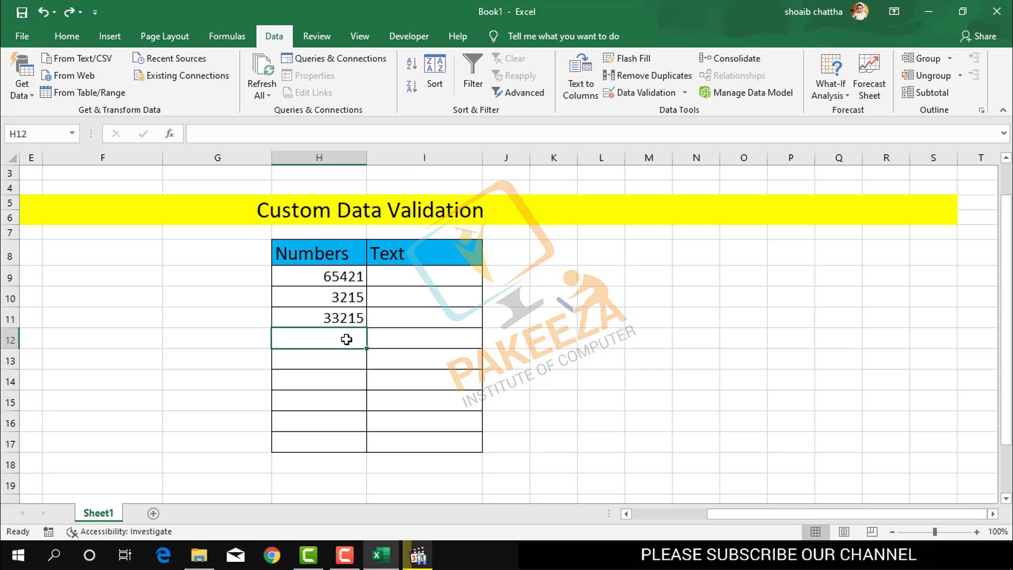
left_click(675, 98)
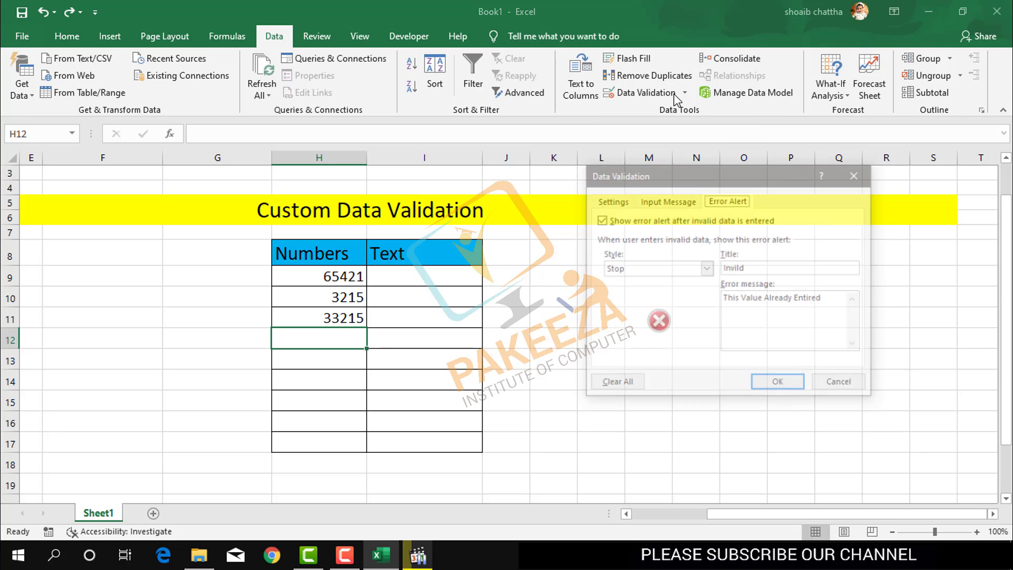
left_click(613, 201)
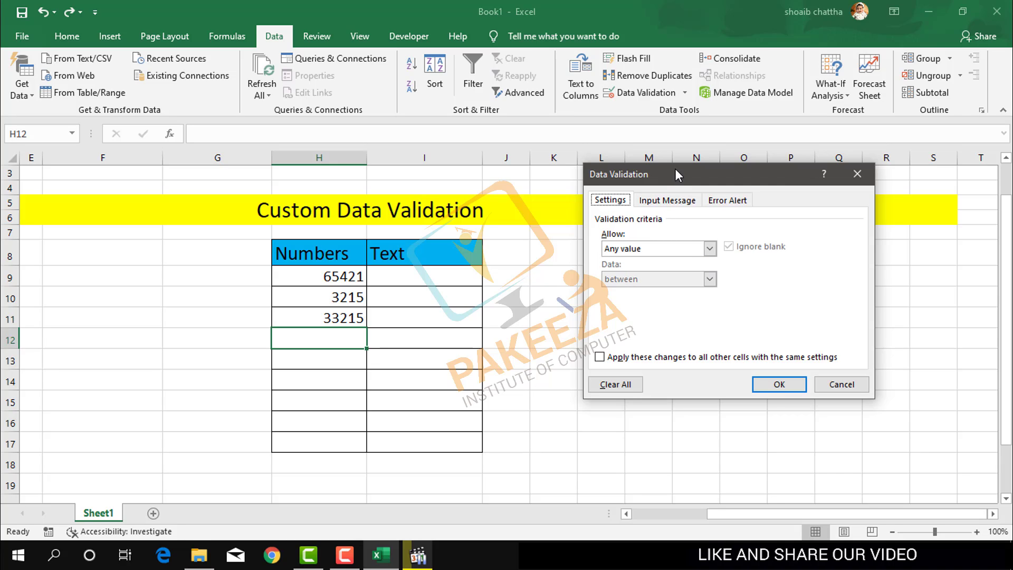
left_click_drag(676, 169, 638, 182)
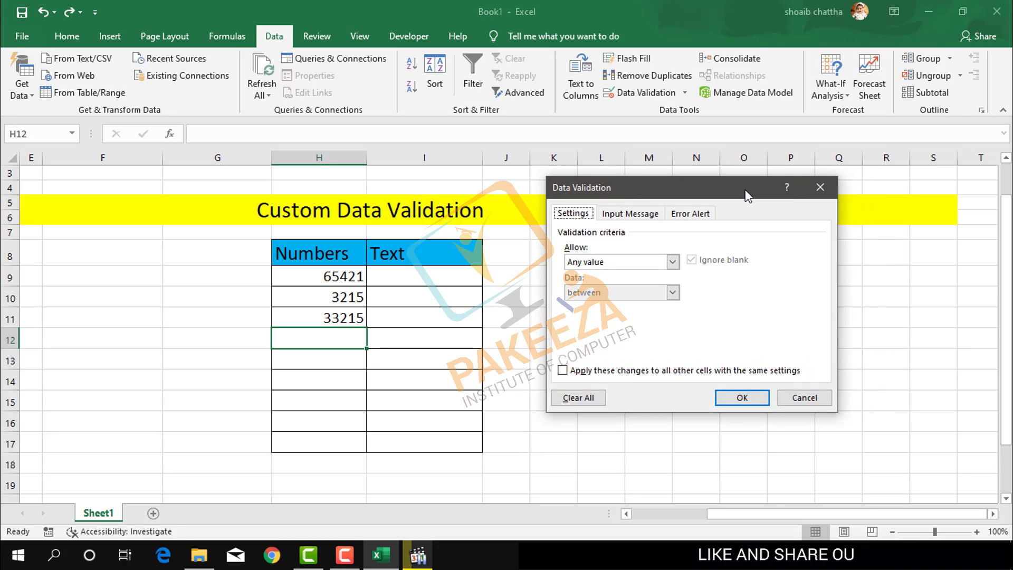
left_click(821, 187)
left_click(464, 290)
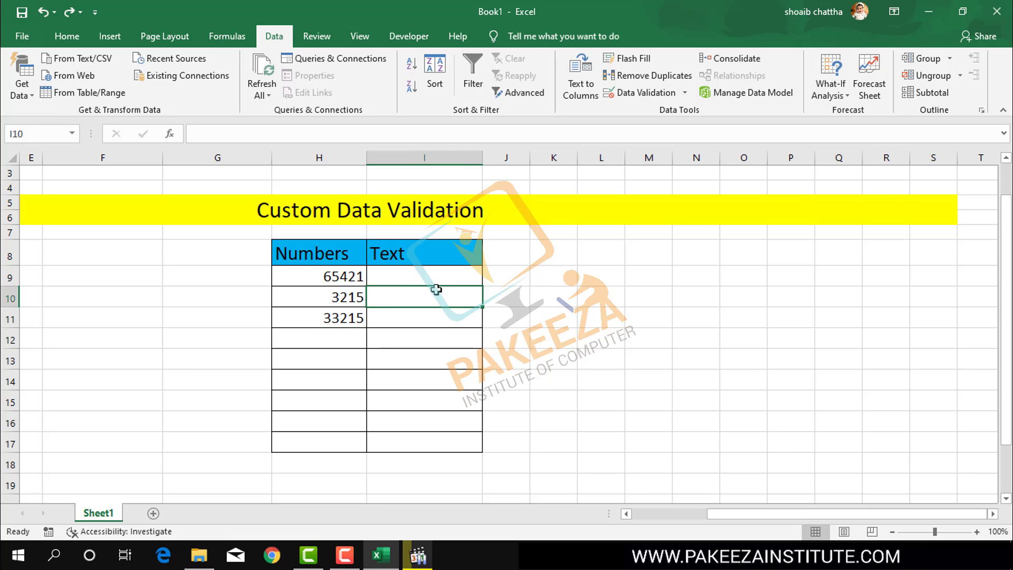
Step: Select I9:I17 and set Data Validation to allow a Custom formula
left_click(388, 273)
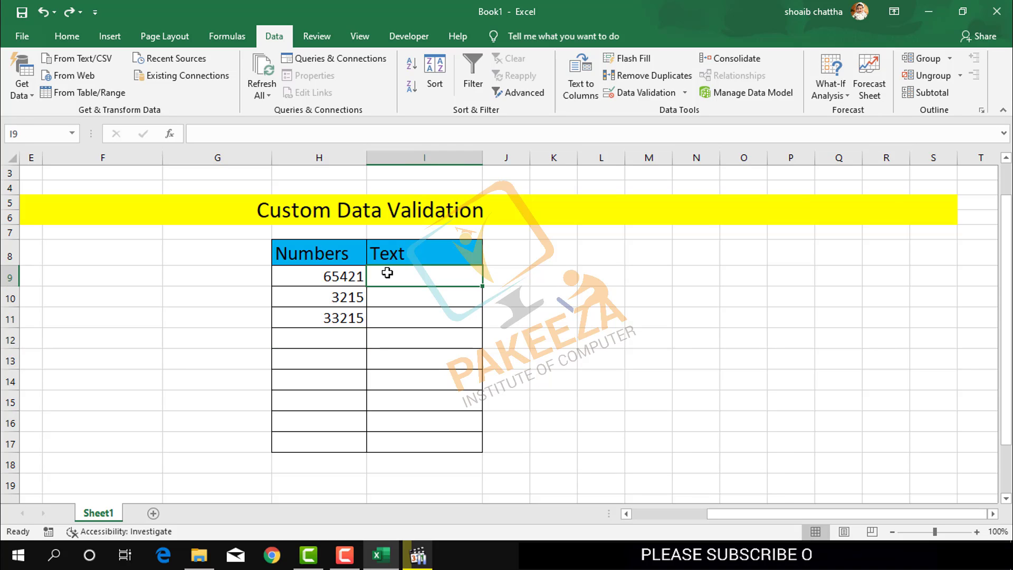
key("shift+Down")
key("shift+Down")
key("shift+Down")
key("shift+Down")
key("shift+Down")
key("shift+Down")
key("shift+Down")
key("shift+Down")
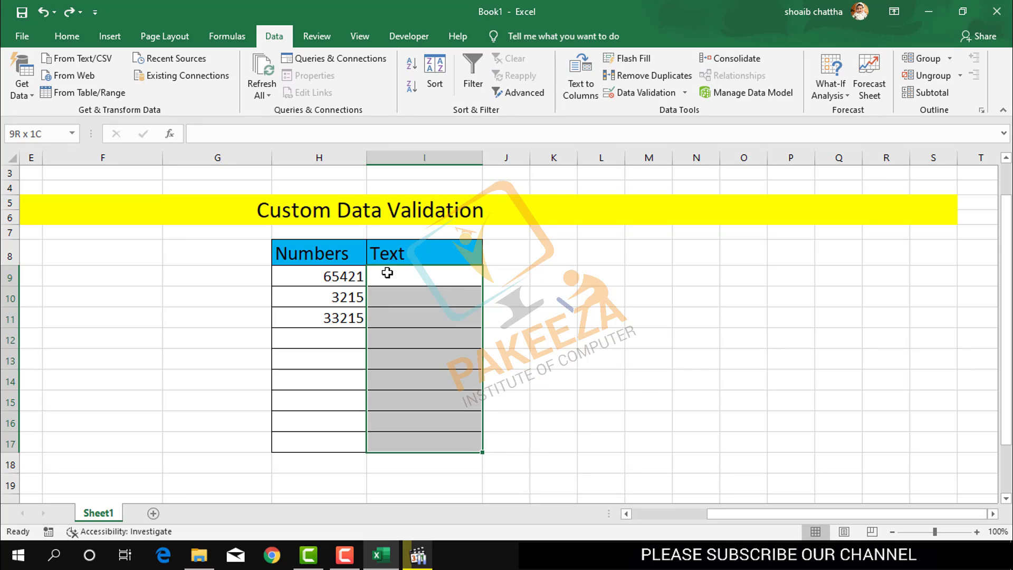
left_click(649, 96)
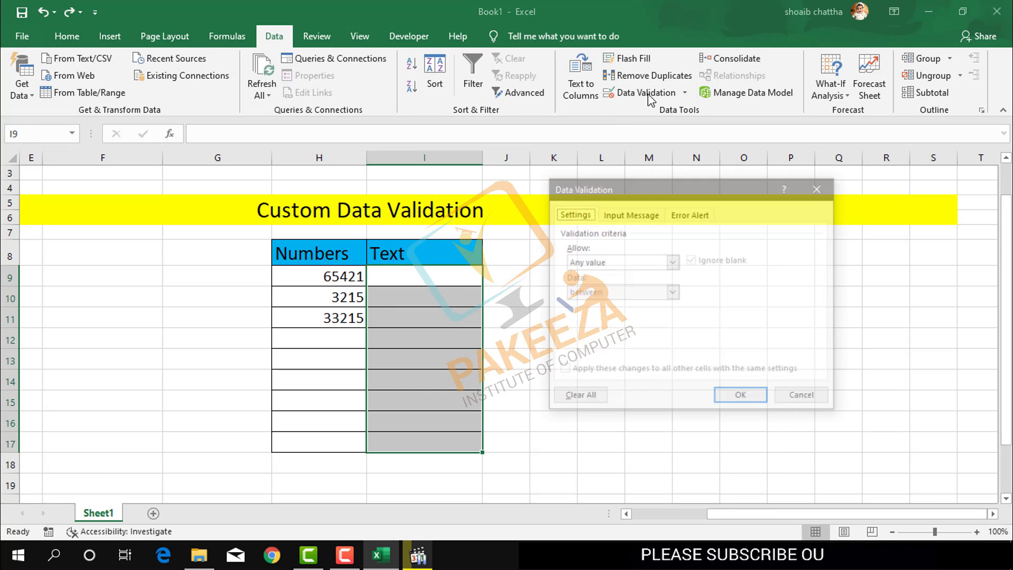
left_click(619, 262)
left_click(583, 342)
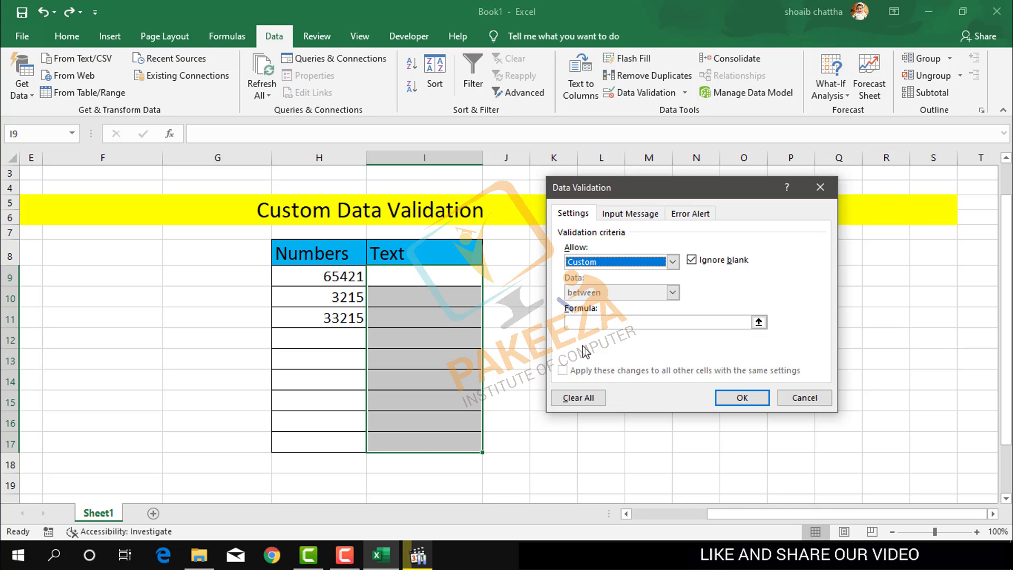
Step: Enter the validation formula =countif($I$9:$I$17,I9)<2 with an absolute range
left_click(585, 323)
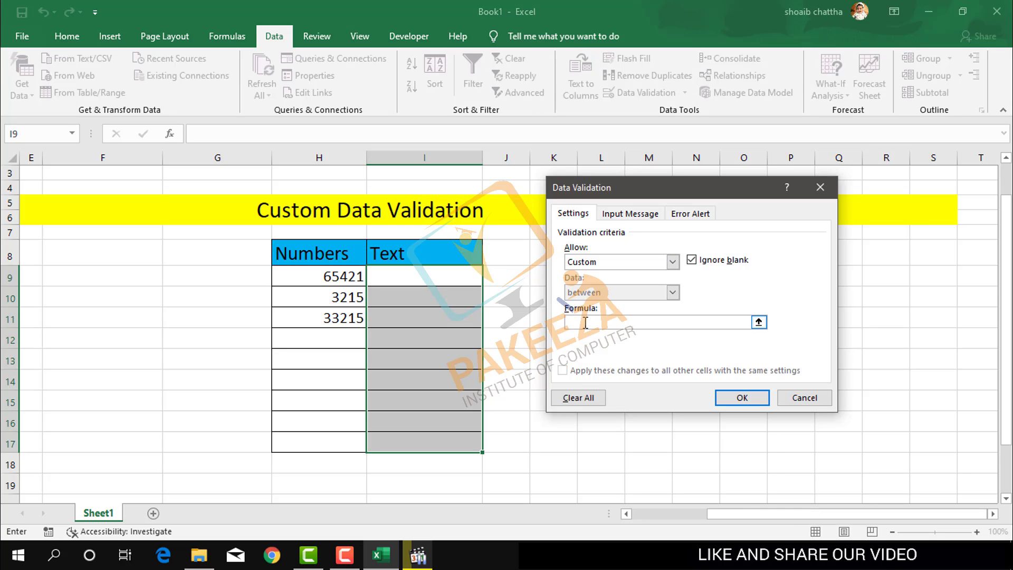
type("co")
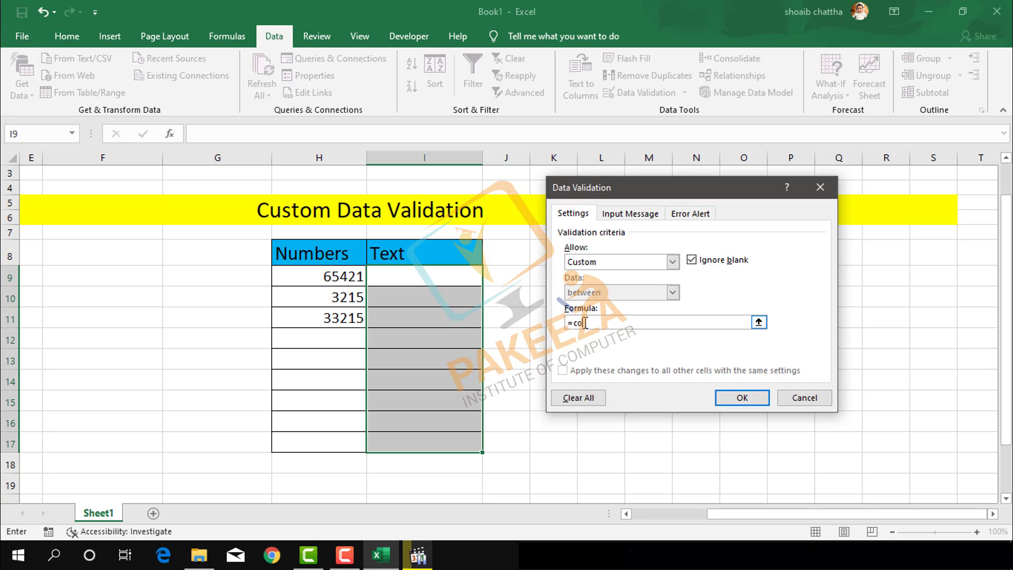
type("unti")
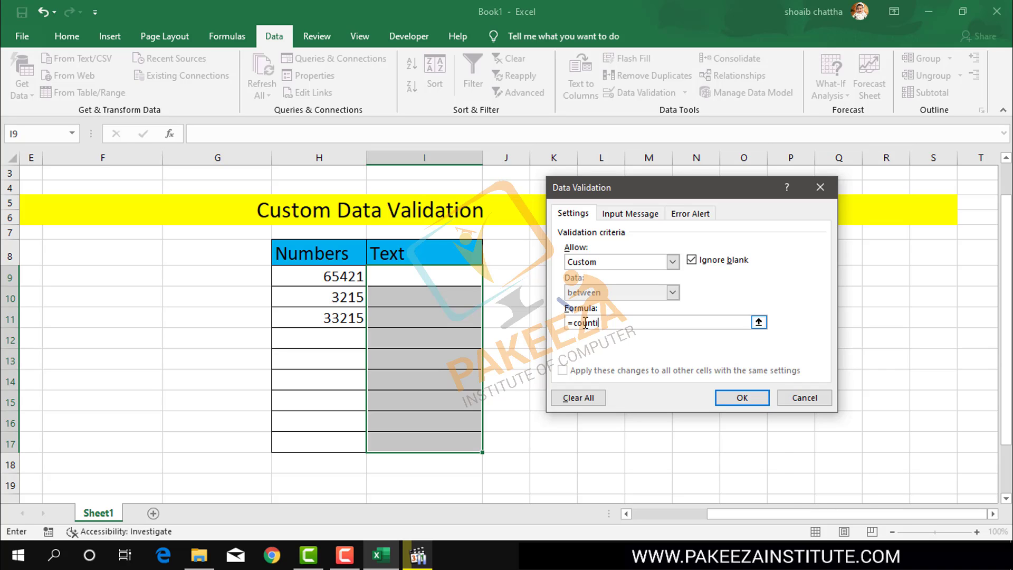
type("f(")
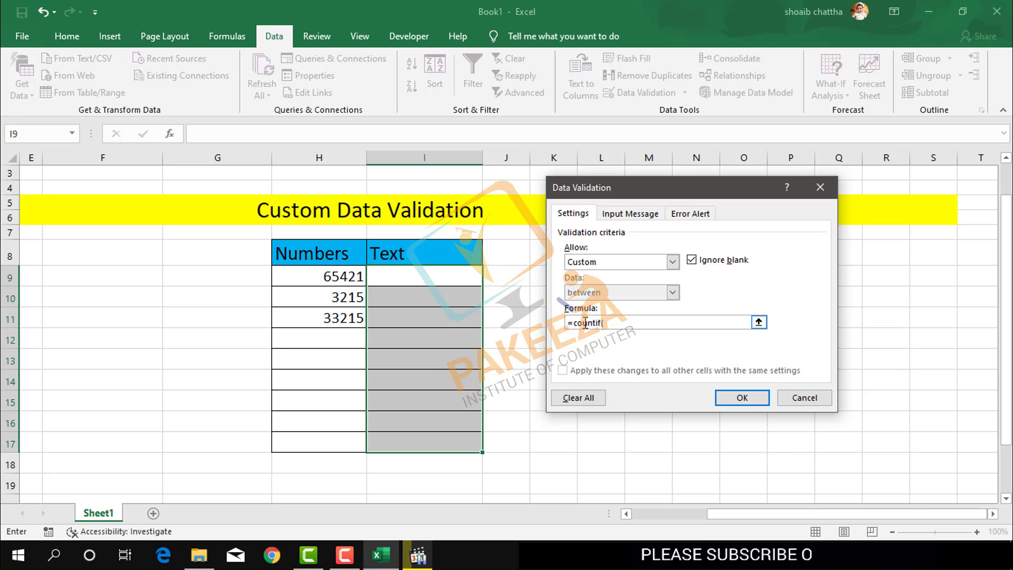
left_click(425, 278)
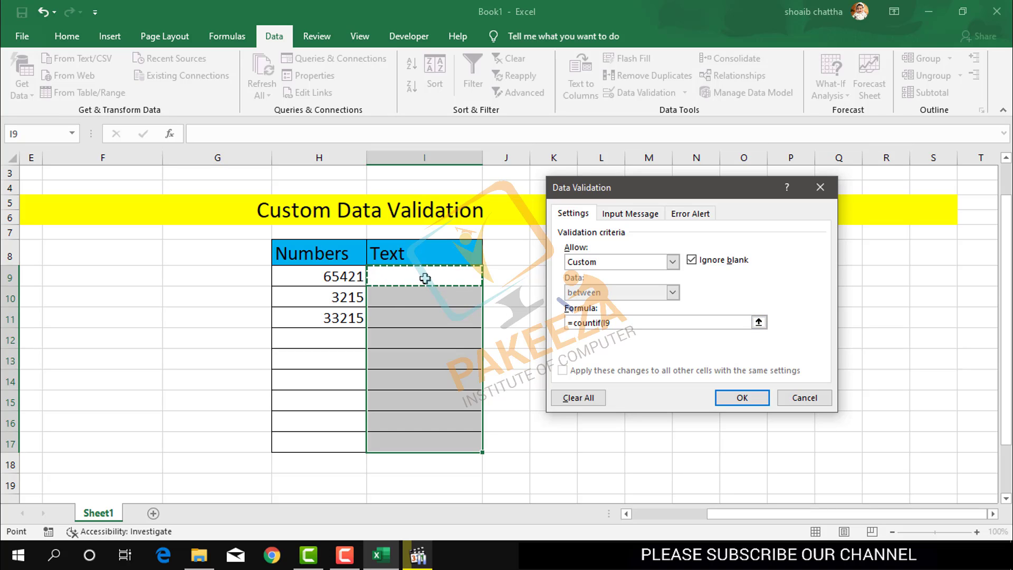
type(":I15")
key("BackSpace")
type("7")
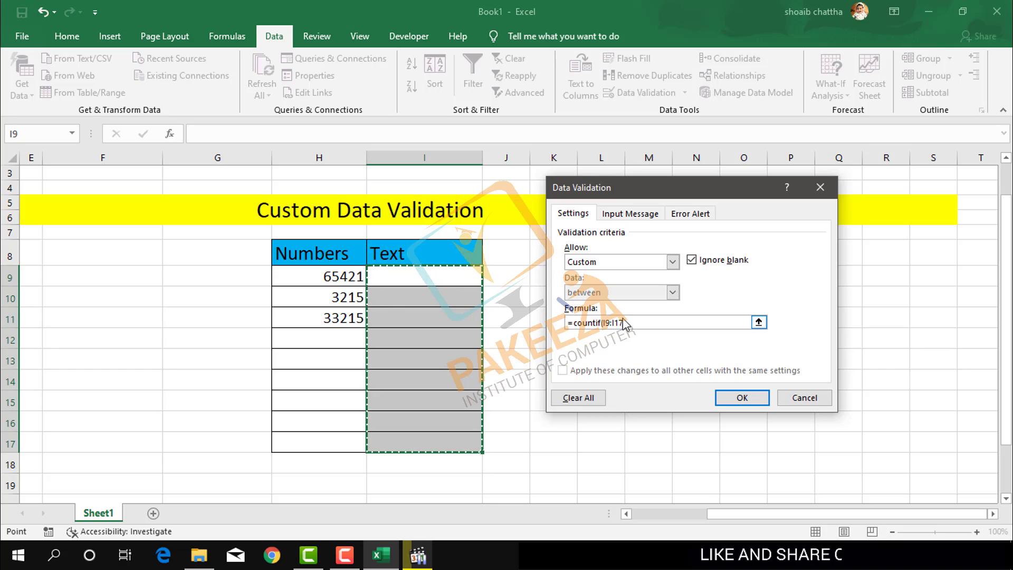
key("F4")
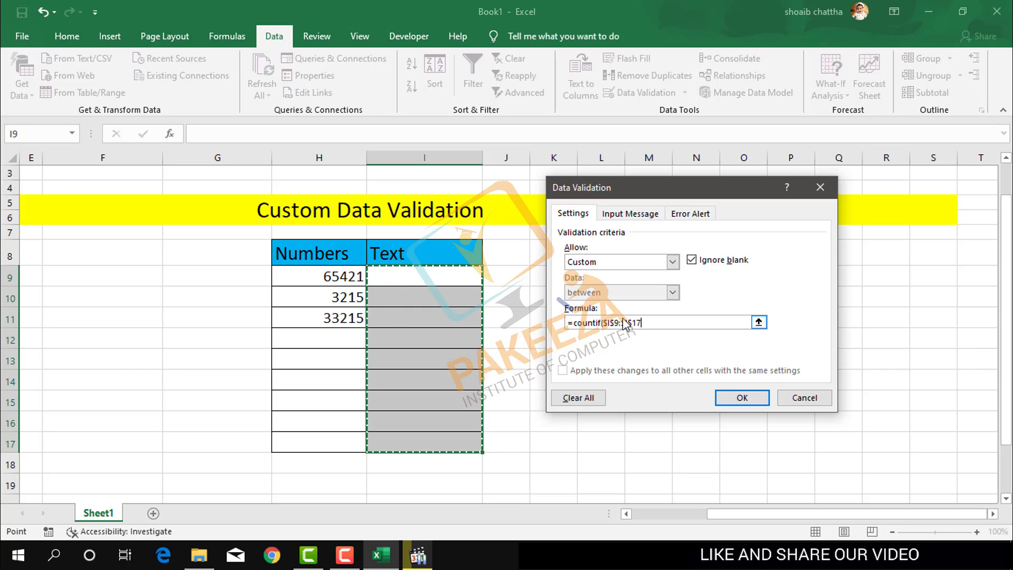
type(",")
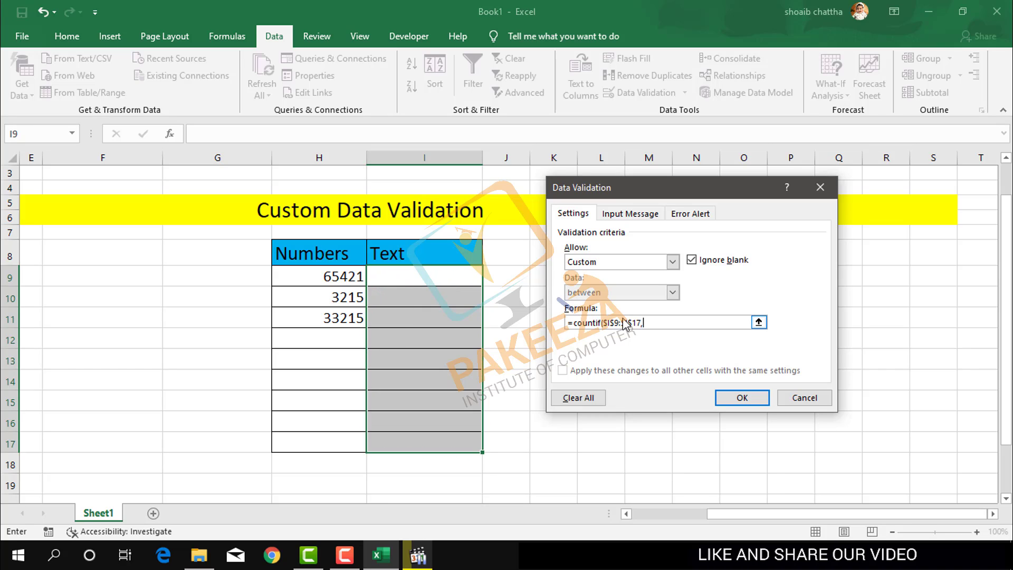
left_click(441, 271)
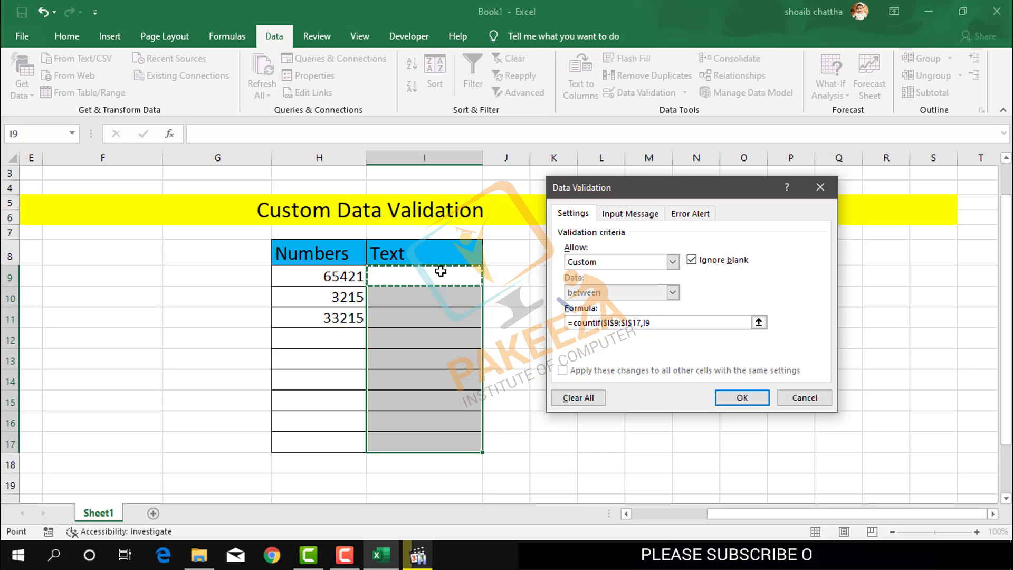
type(")<2")
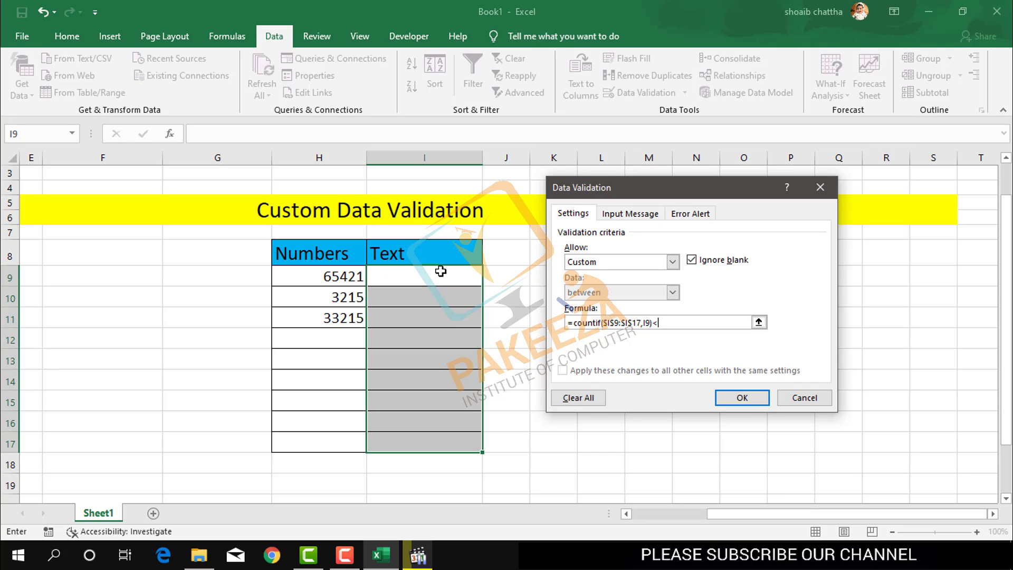
left_click(704, 212)
Step: Title the Stop alert 'Duplicate Entry' with message 'Duplicate Entry Not Allowed' and confirm
left_click(700, 281)
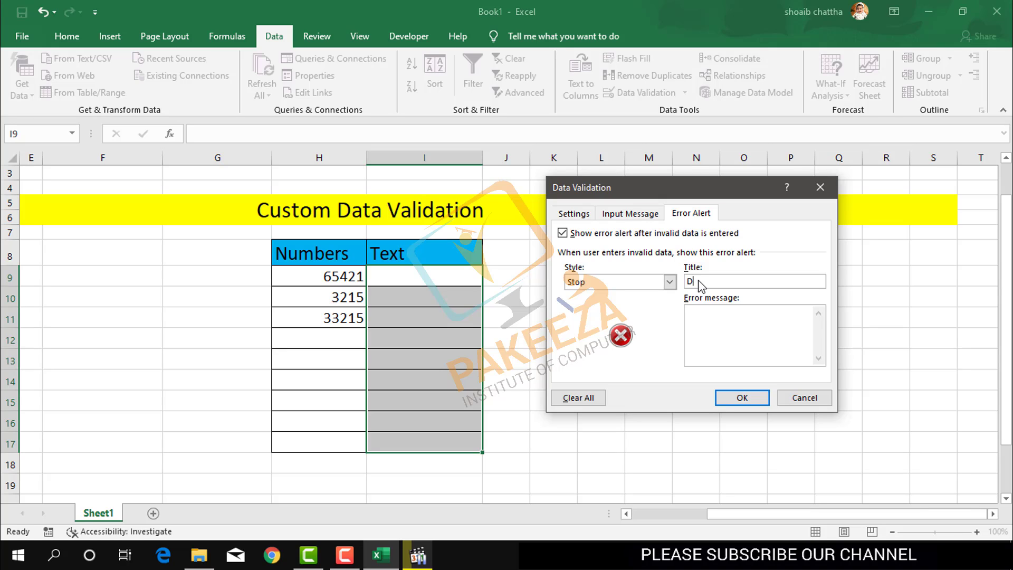
type("icate")
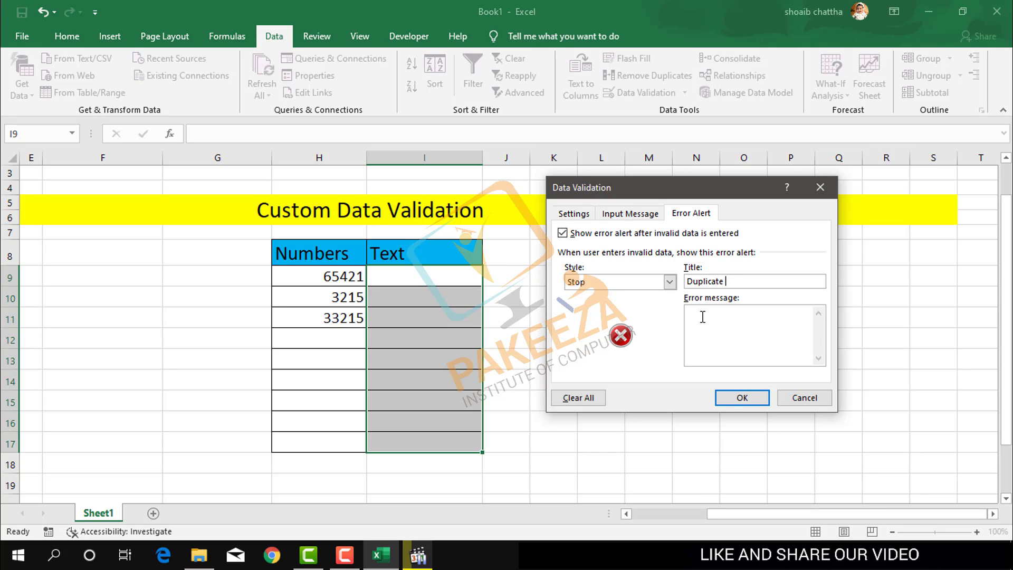
type(" Entry")
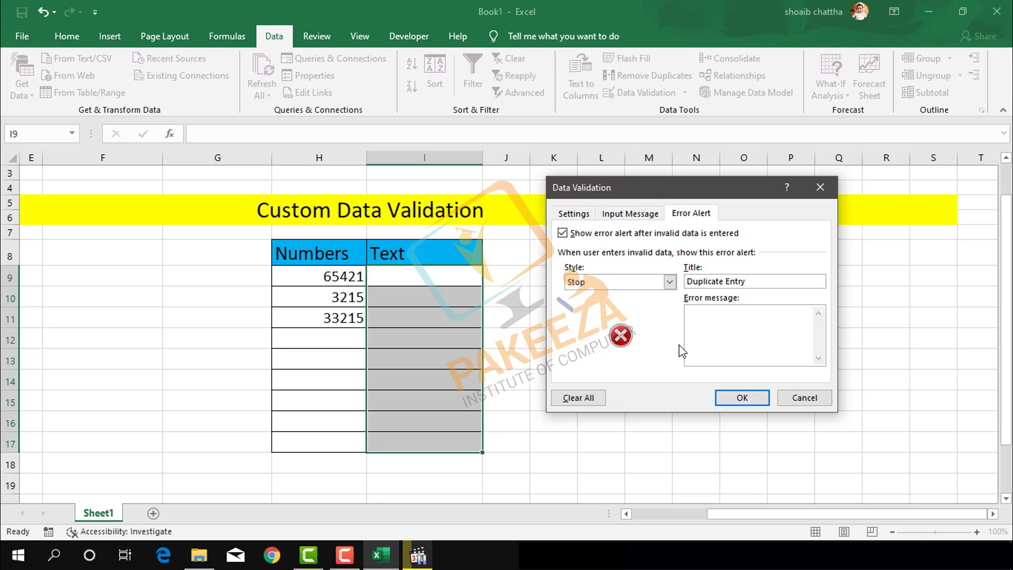
left_click(693, 308)
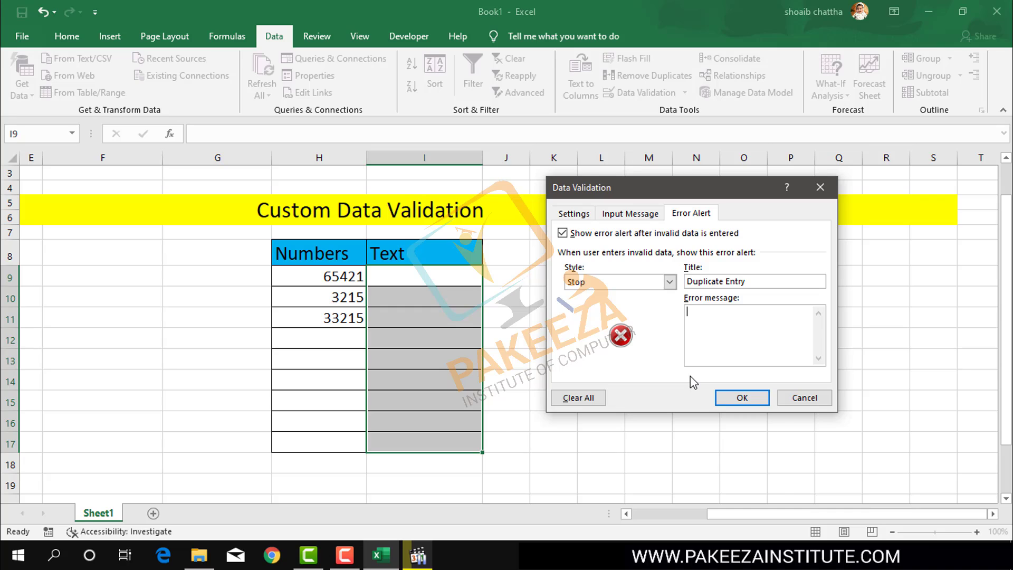
type("Duplica")
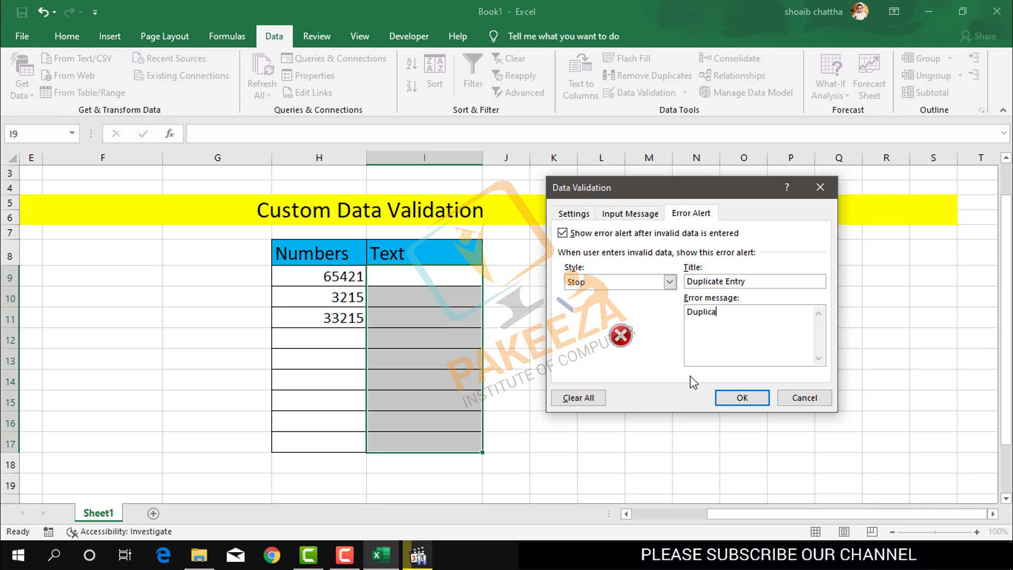
type("tte Entry")
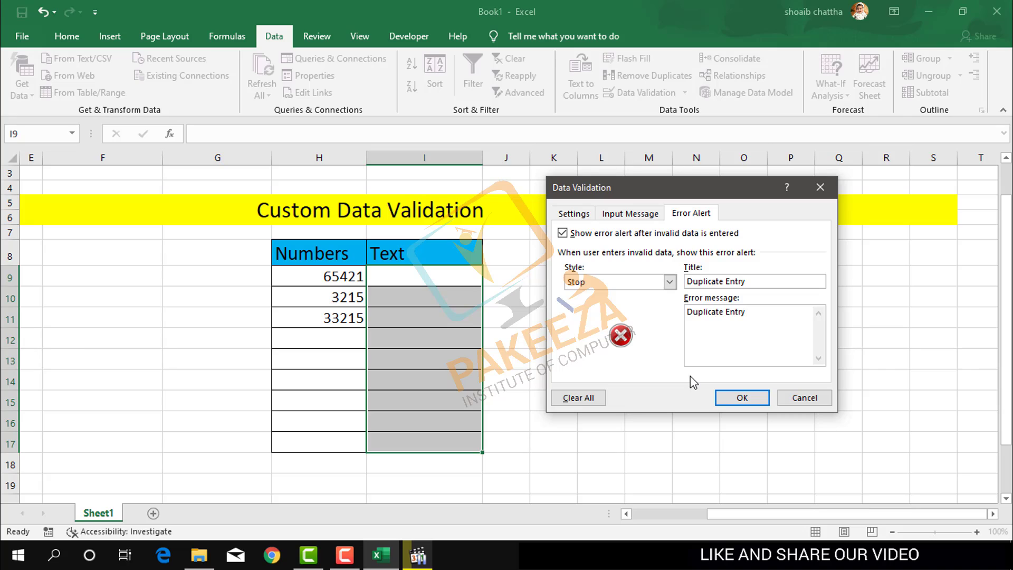
type("Not ALL")
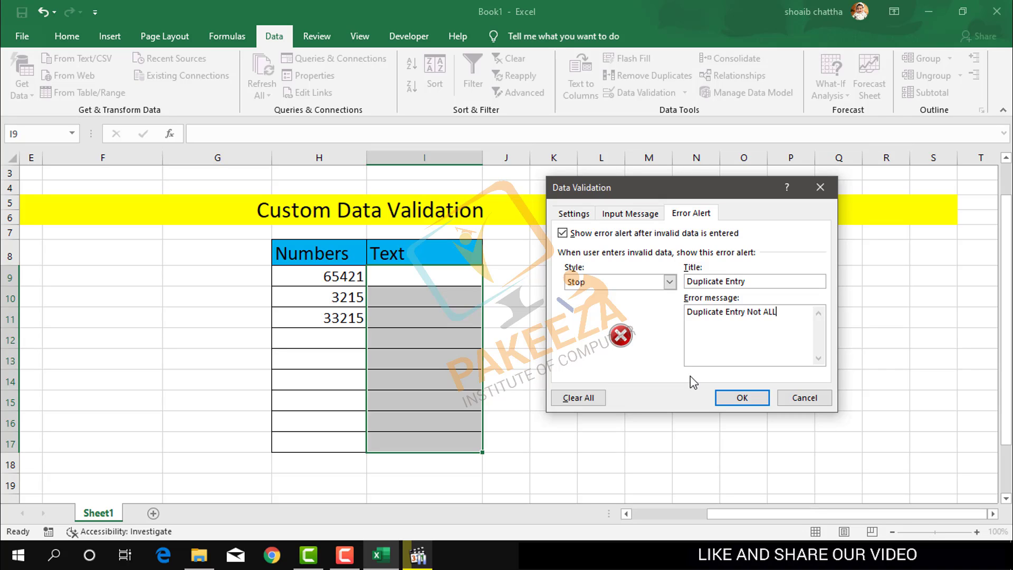
type("O")
key("BackSpace")
key("BackSpace")
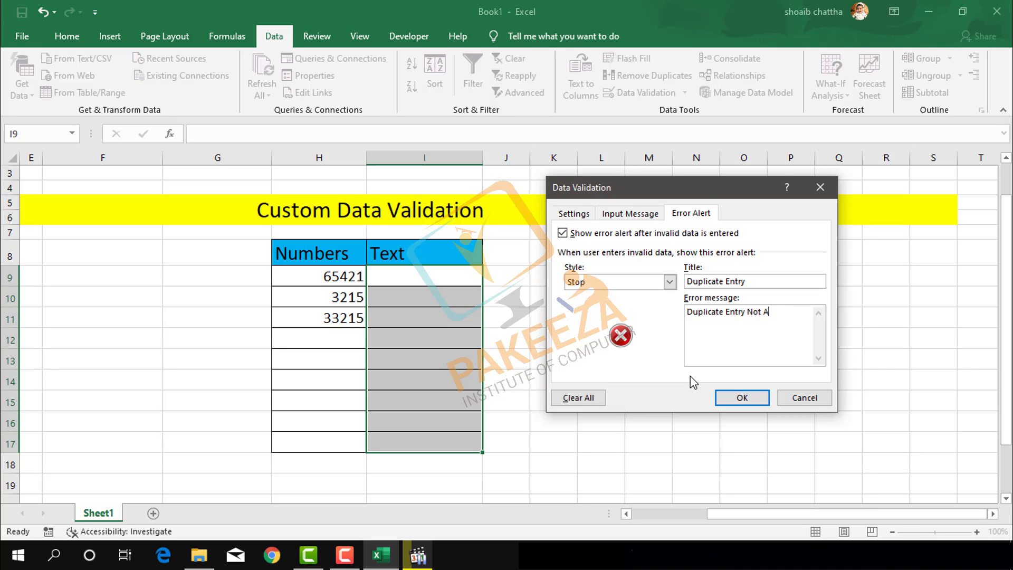
type("llowe")
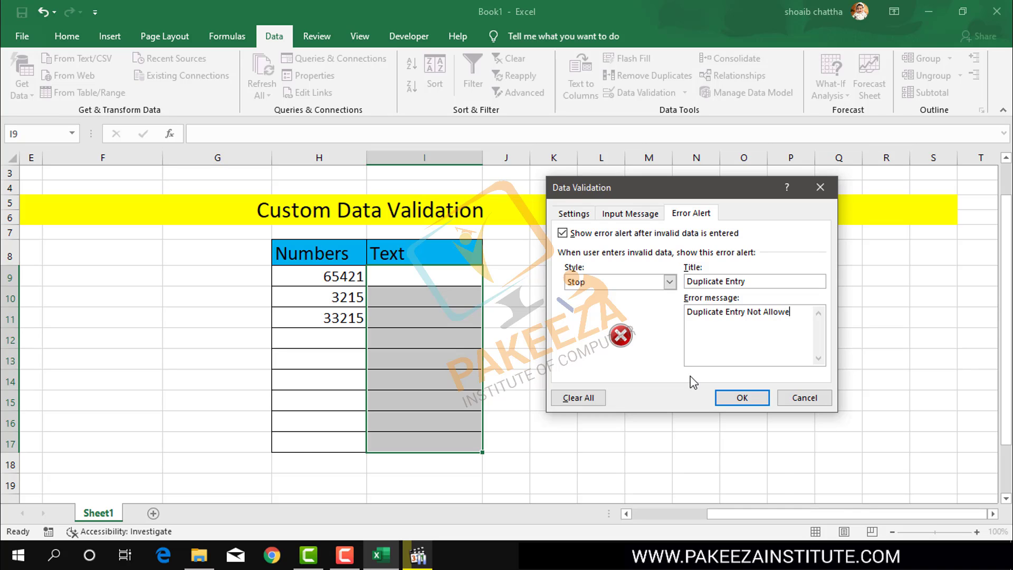
type("d")
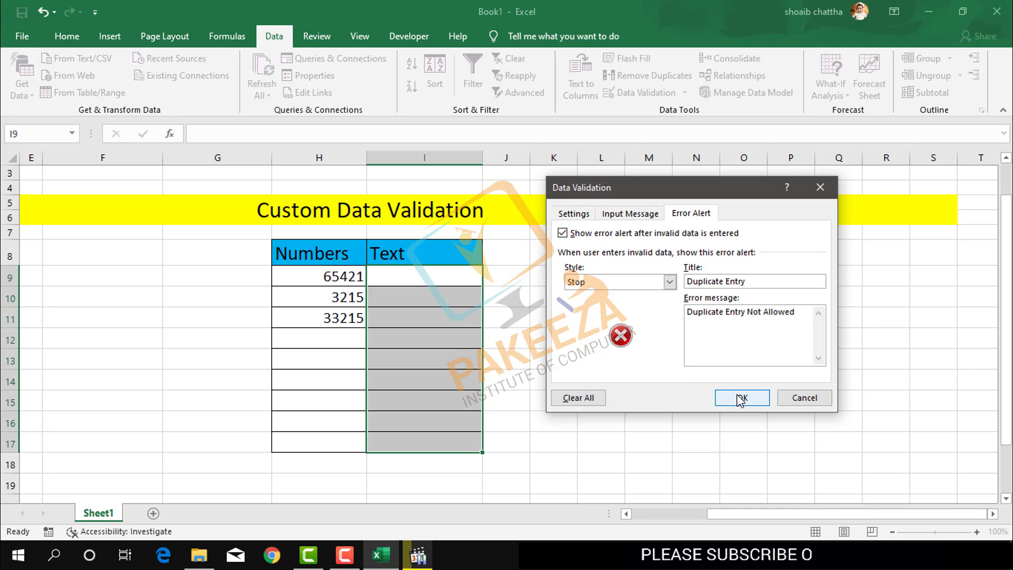
left_click(741, 399)
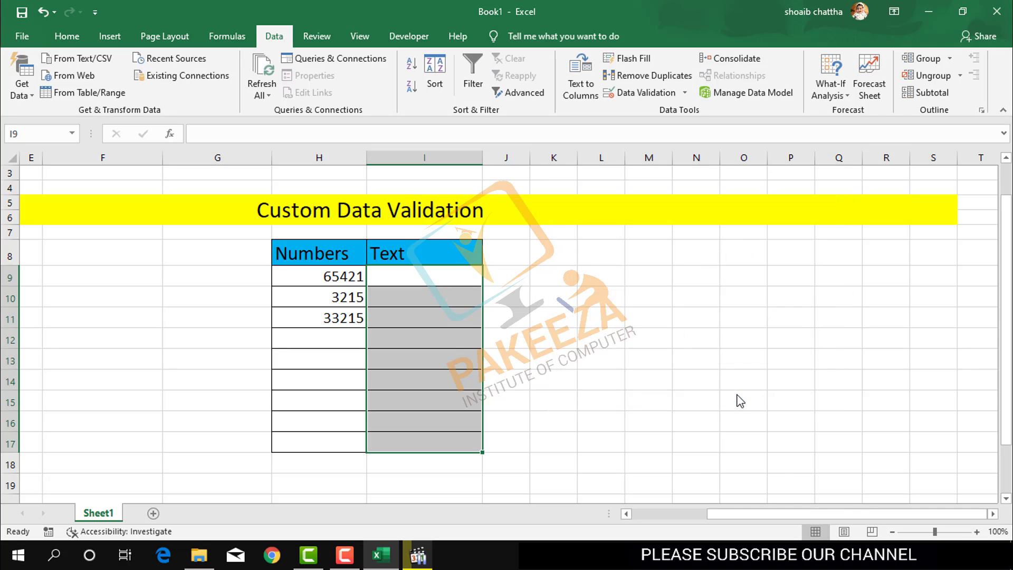
Step: Enter a sample name in I9 and an e-mail address in I10
left_click(404, 282)
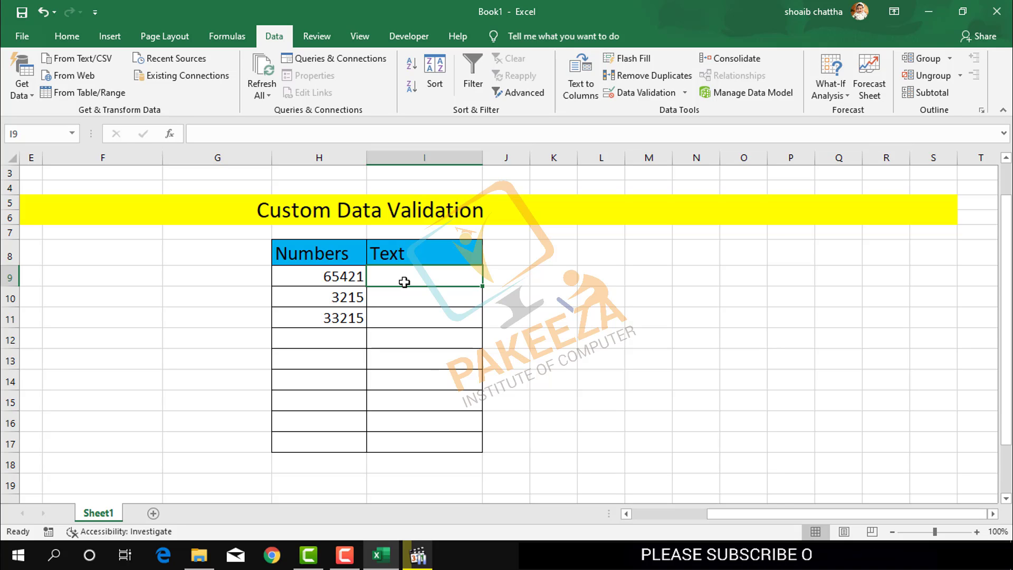
type("pakke")
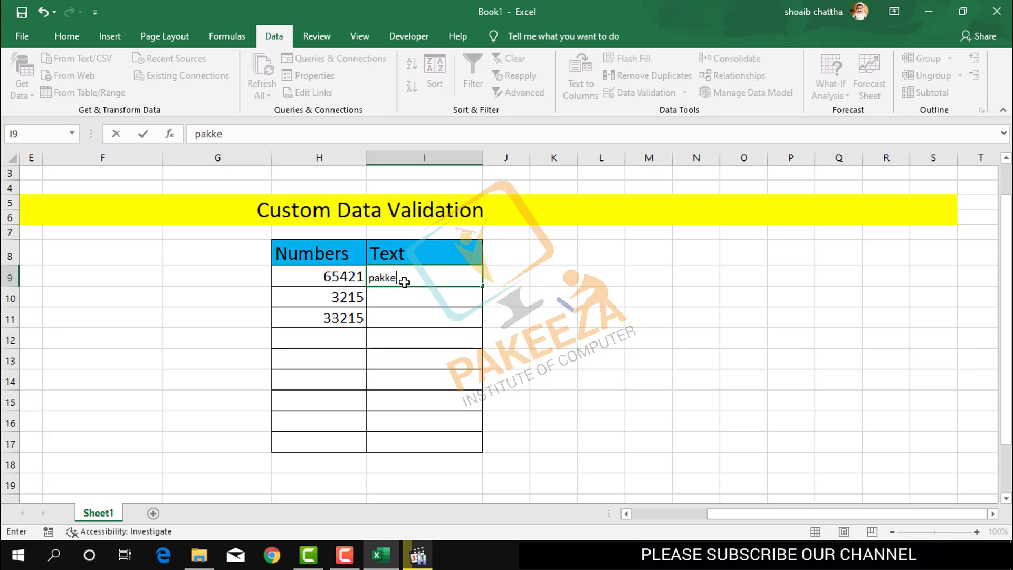
key("BackSpace")
key("BackSpace")
type("eeza")
key("Return")
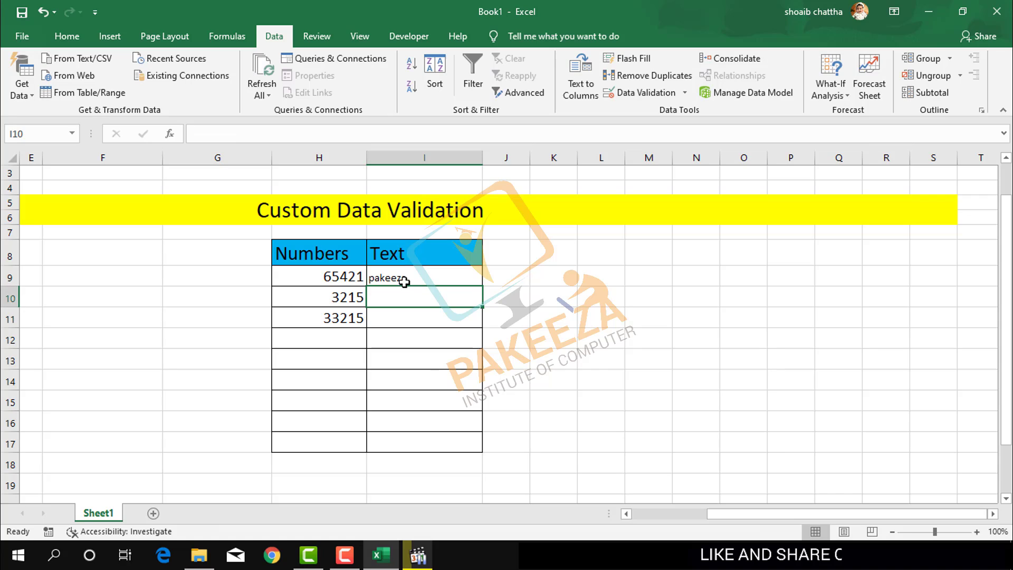
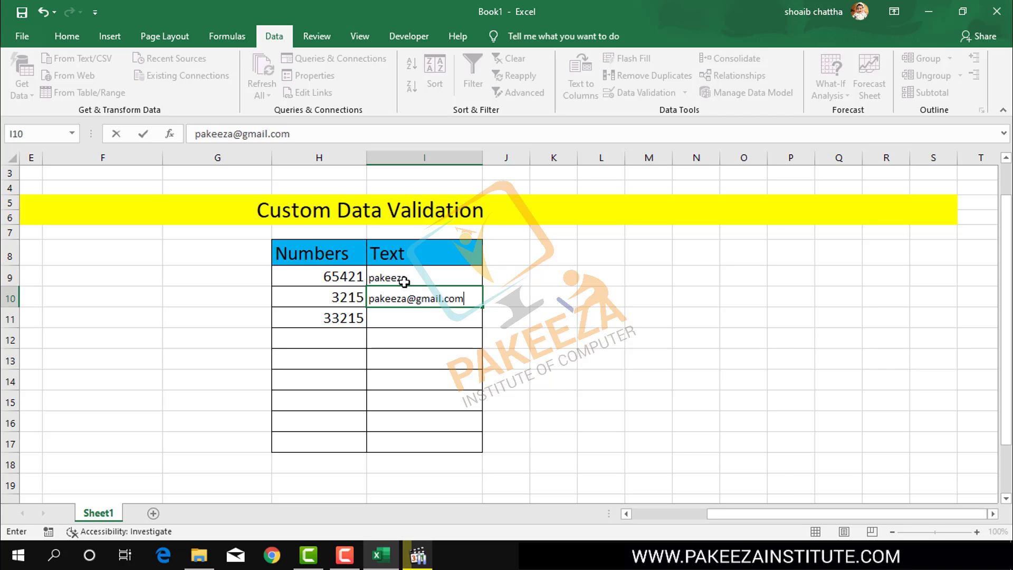
key("Return")
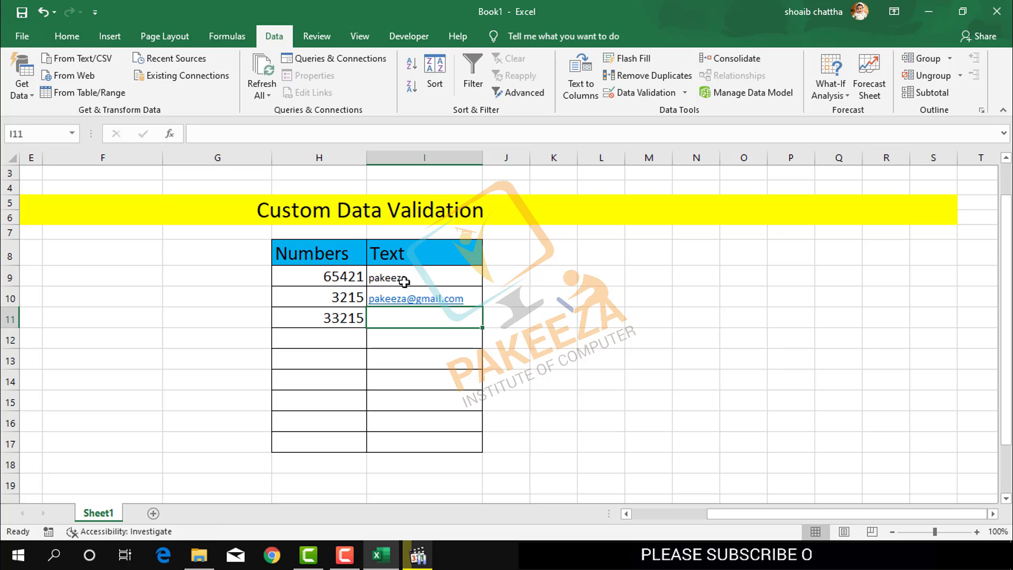
Step: Try the same name again in I11 and cancel the duplicate-entry error
type("pakeeza")
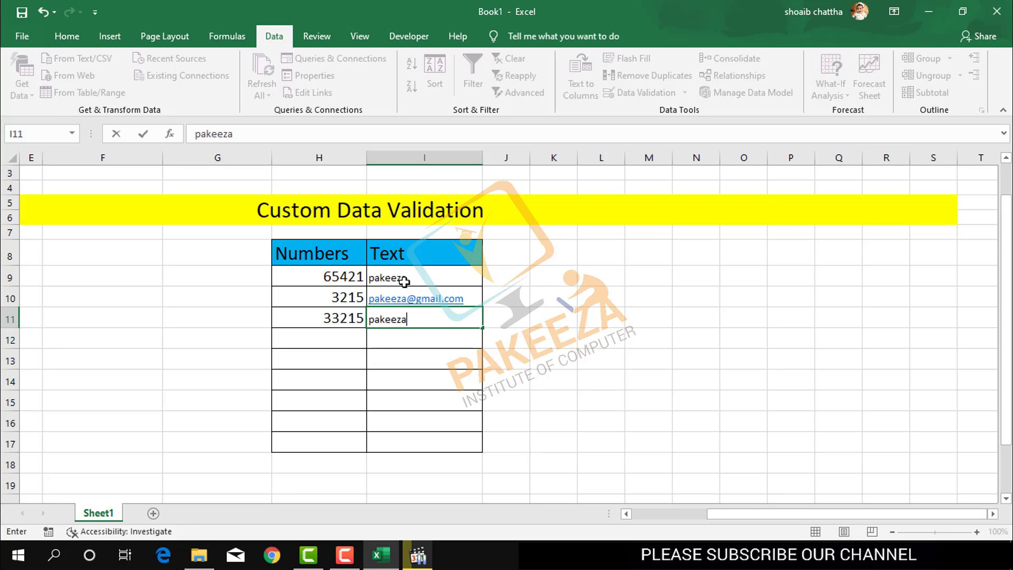
key("Return")
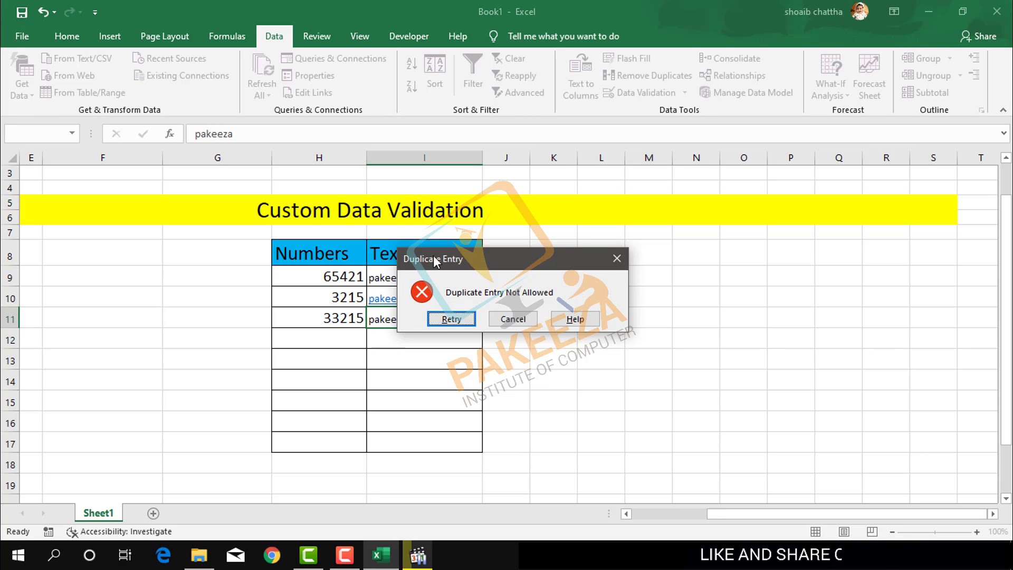
left_click_drag(433, 258, 577, 253)
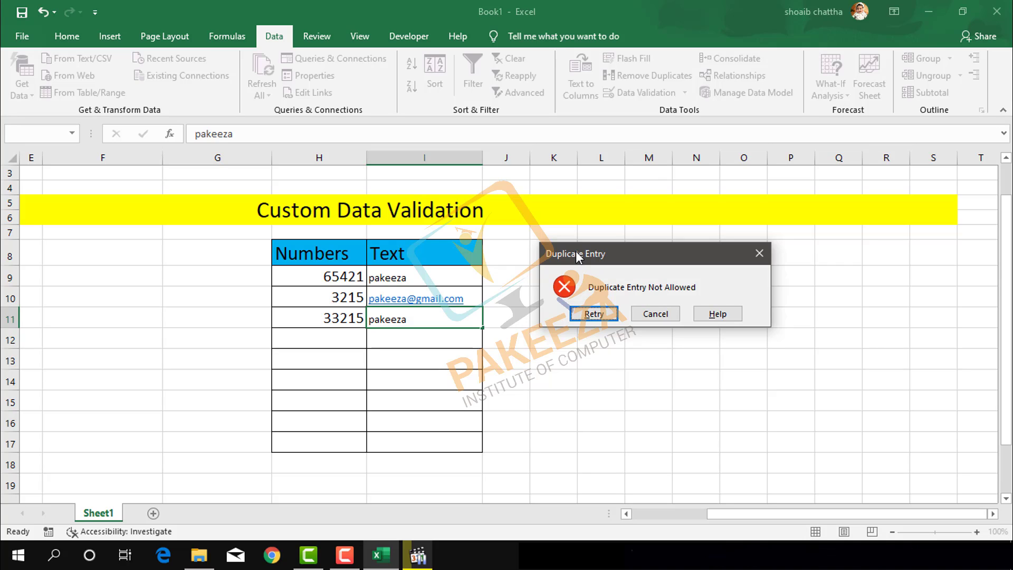
left_click(648, 315)
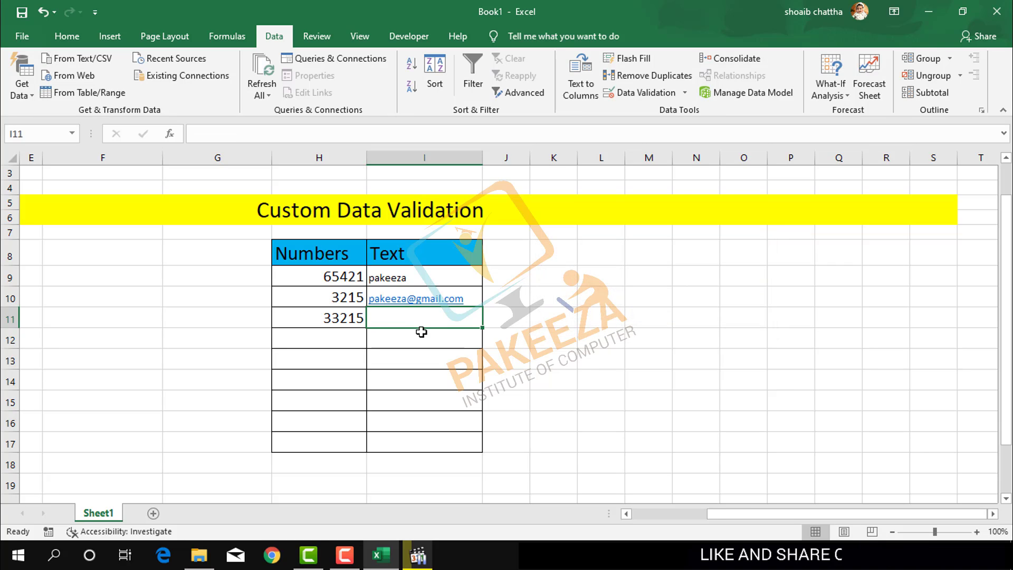
Step: Repeat the same e-mail address in I12 to trigger the Duplicate Entry Not Allowed alert
left_click(391, 344)
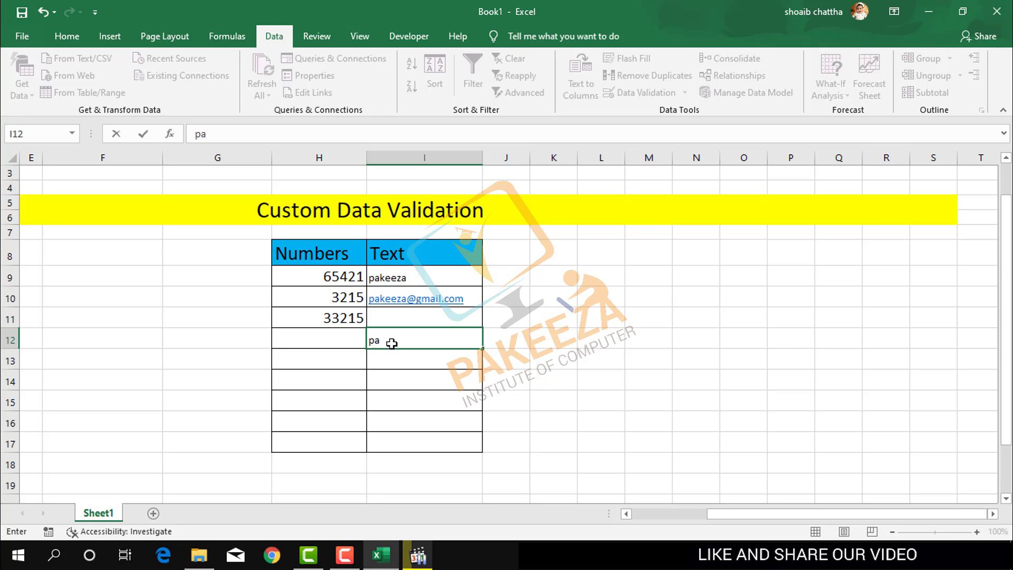
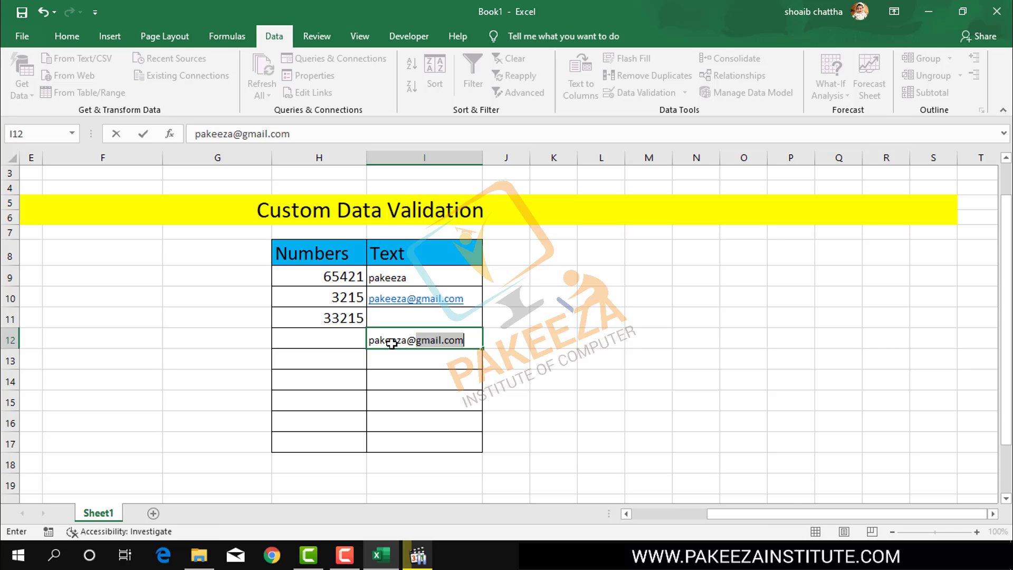
key("Return")
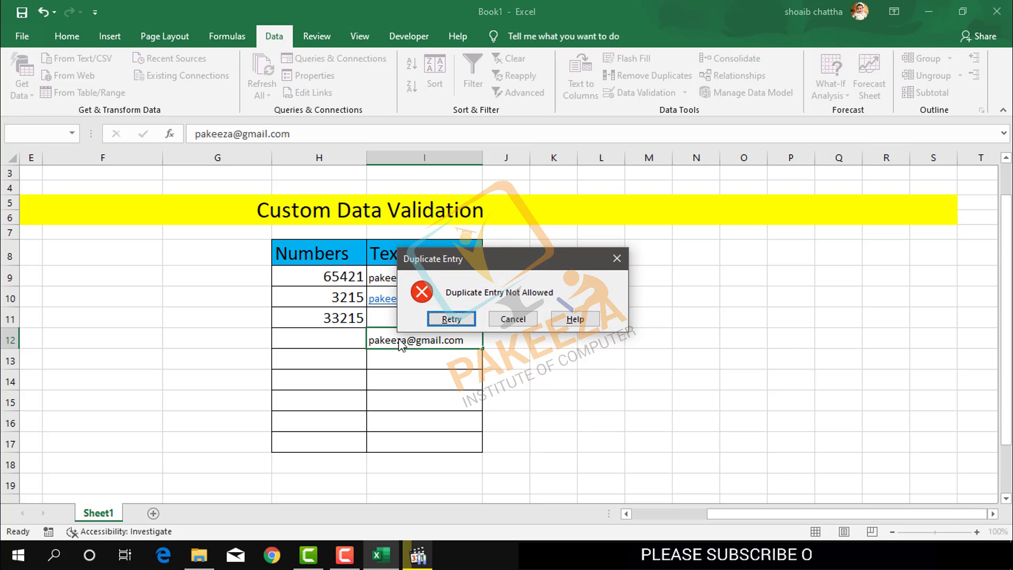
left_click_drag(453, 262, 574, 278)
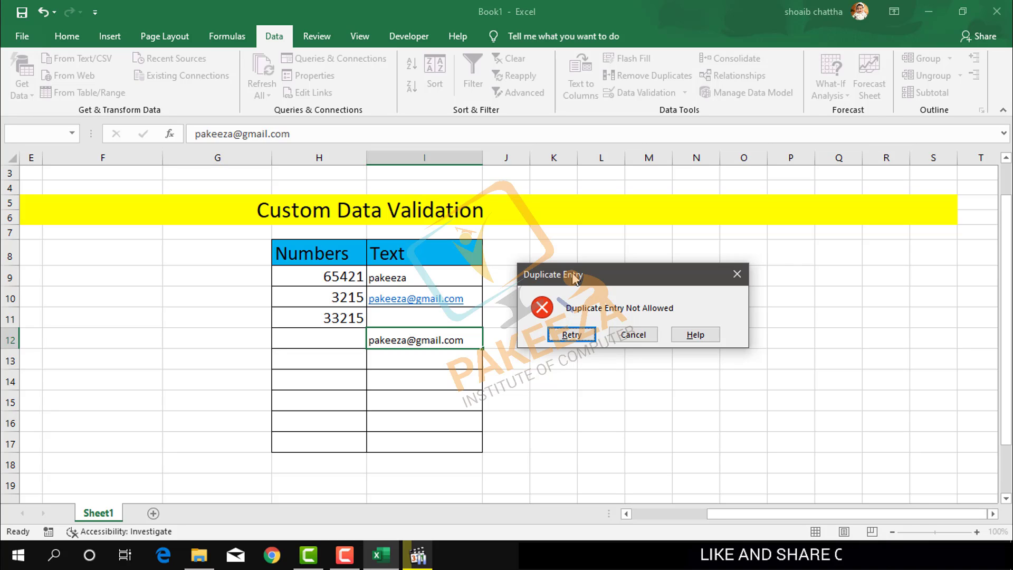
left_click_drag(580, 277, 610, 244)
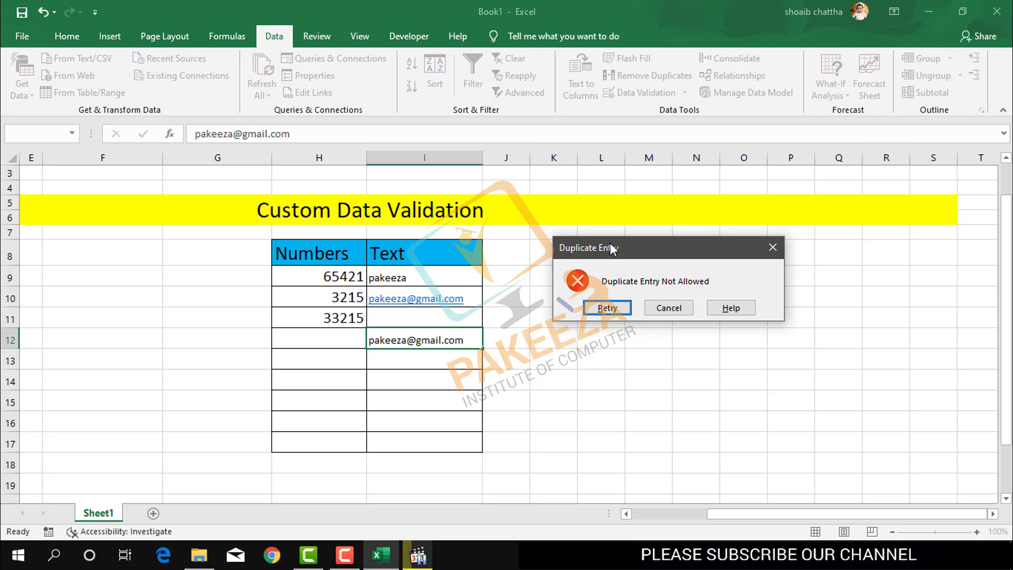
Step: Stop the Camtasia recording from the recorder controls on the taskbar
left_click(346, 555)
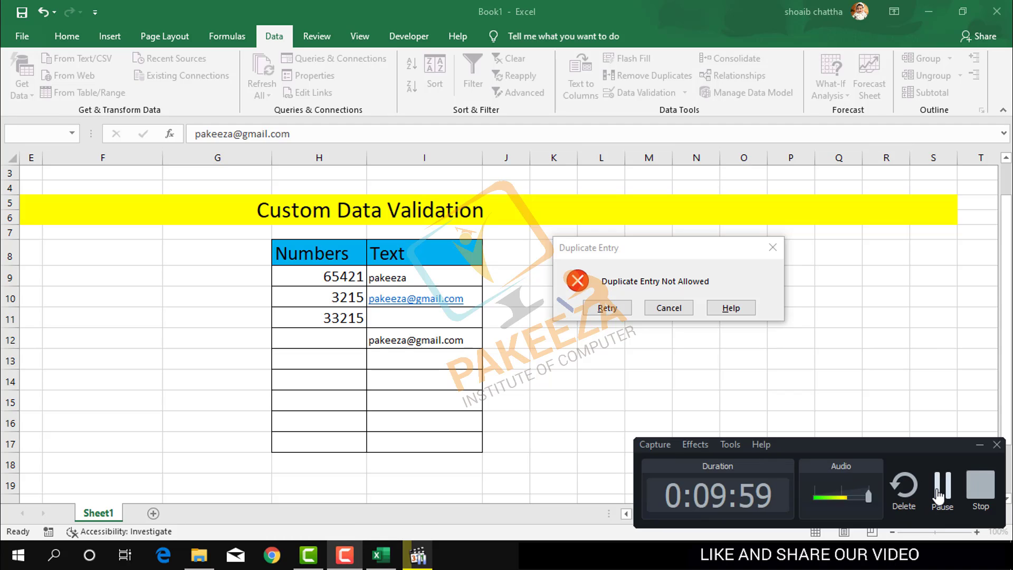
left_click(939, 499)
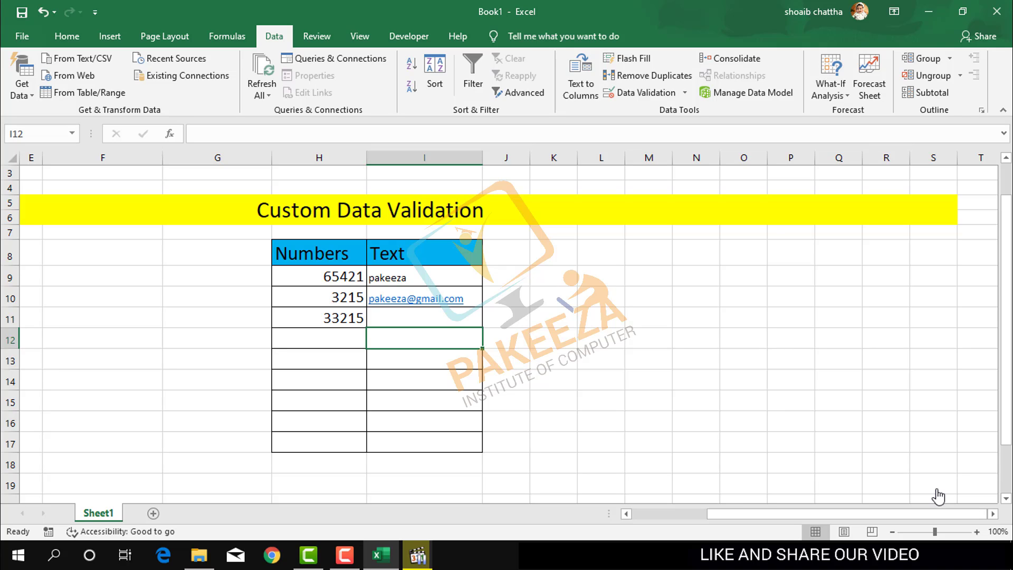
left_click(345, 555)
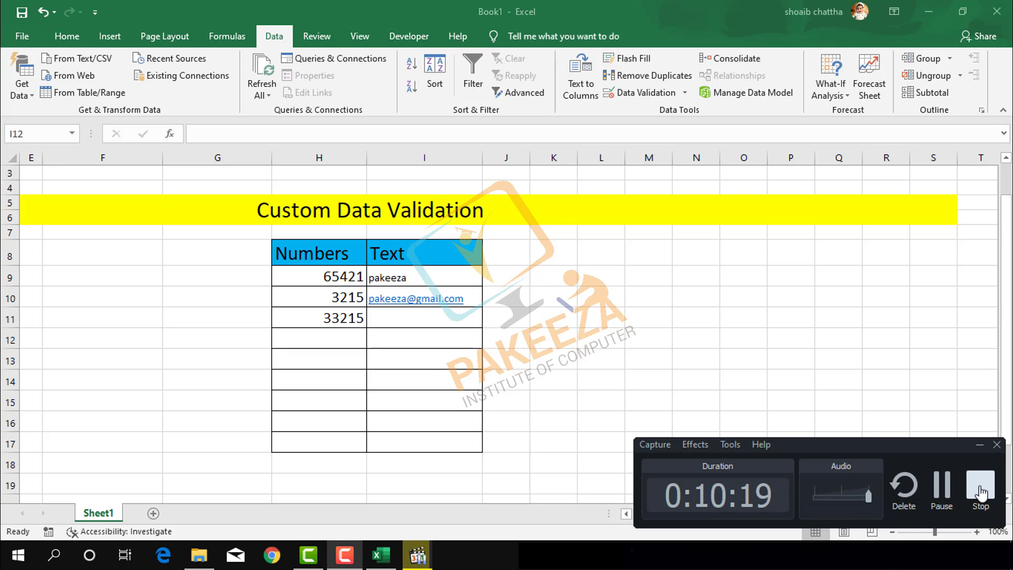
left_click(981, 492)
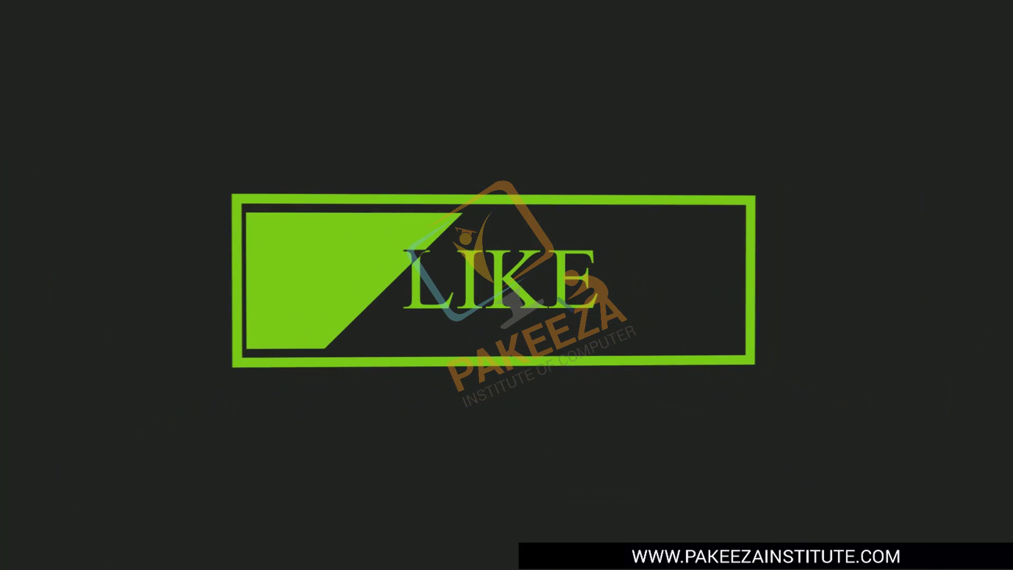